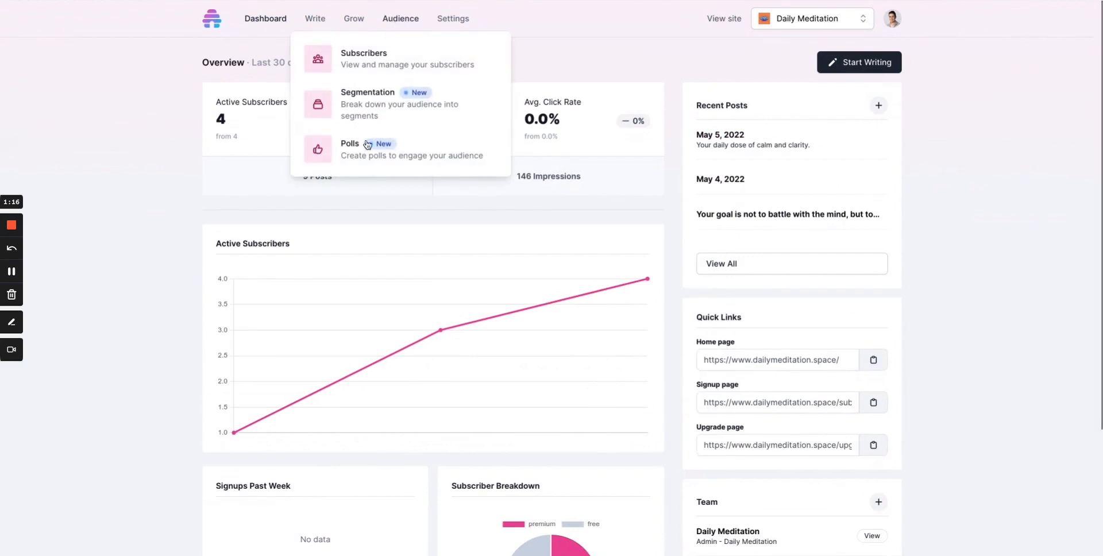
Open the audience polls and start a new poll, beginning its name.
click(365, 166)
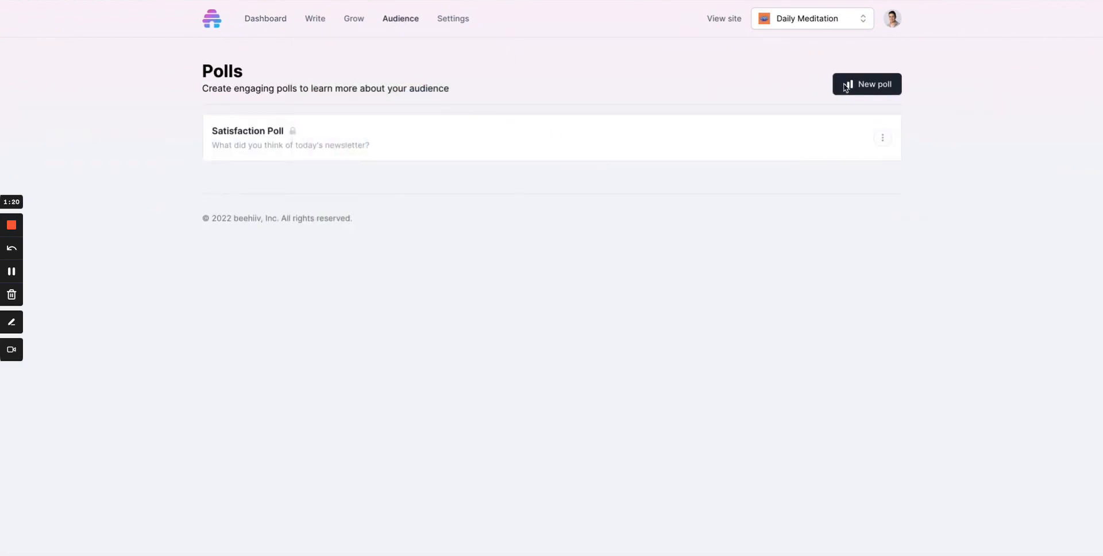
click(862, 91)
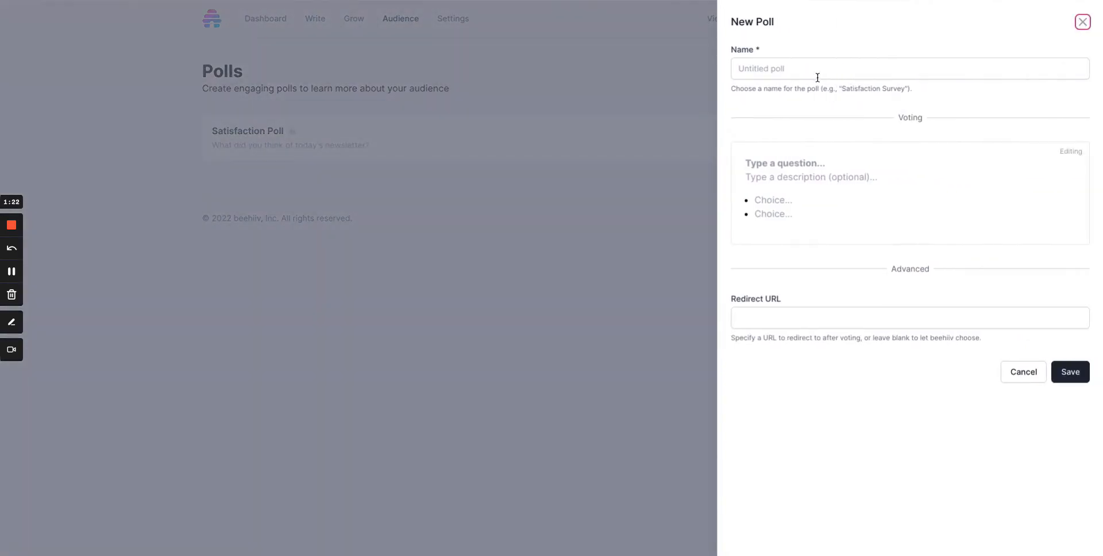
click(817, 77)
text(Te)
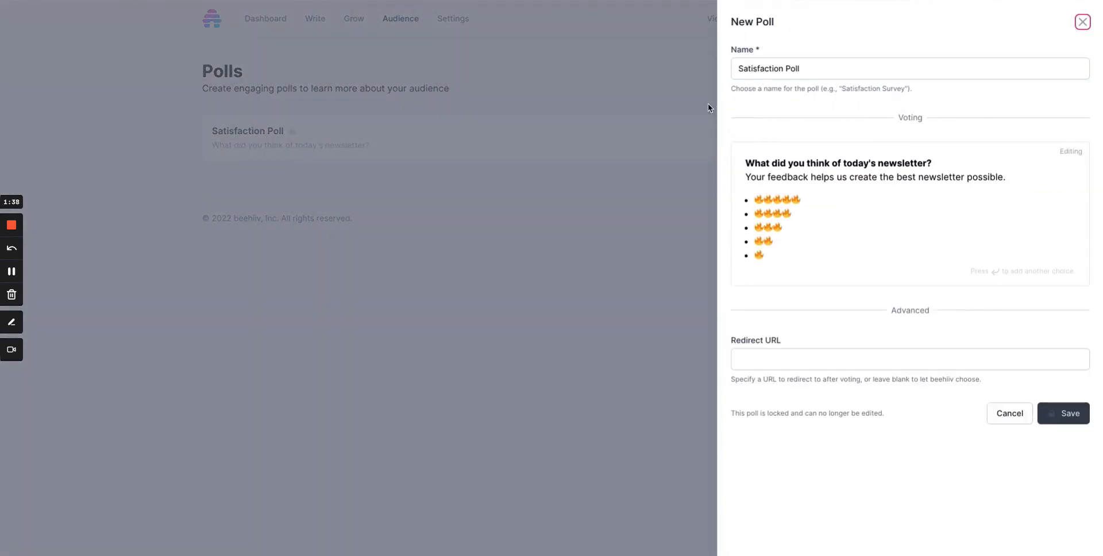
Examine the Satisfaction Poll's name, its question and the description beneath it.
double_click(747, 70)
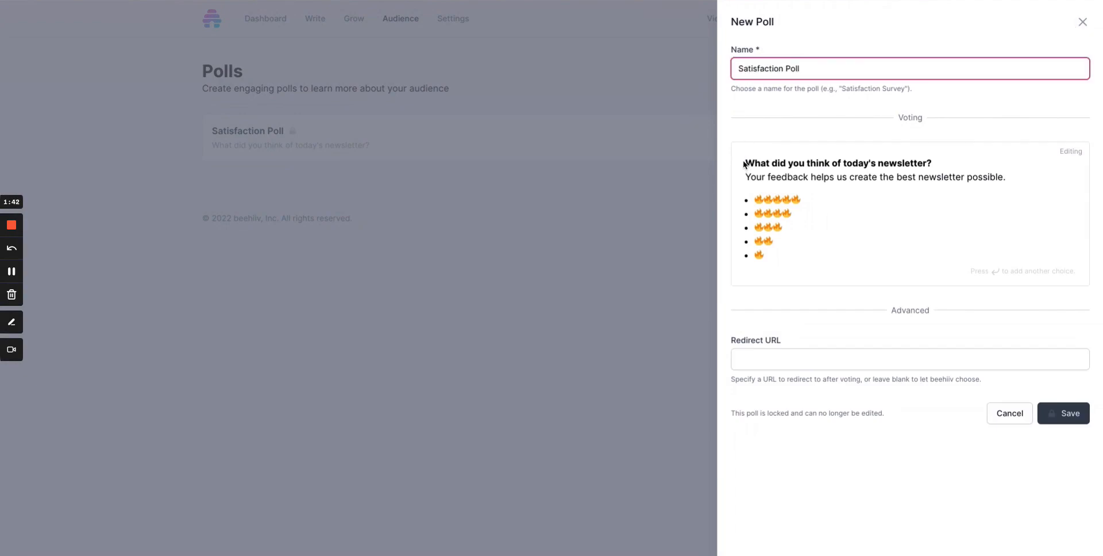
drag(747, 163, 949, 185)
triple_click(948, 177)
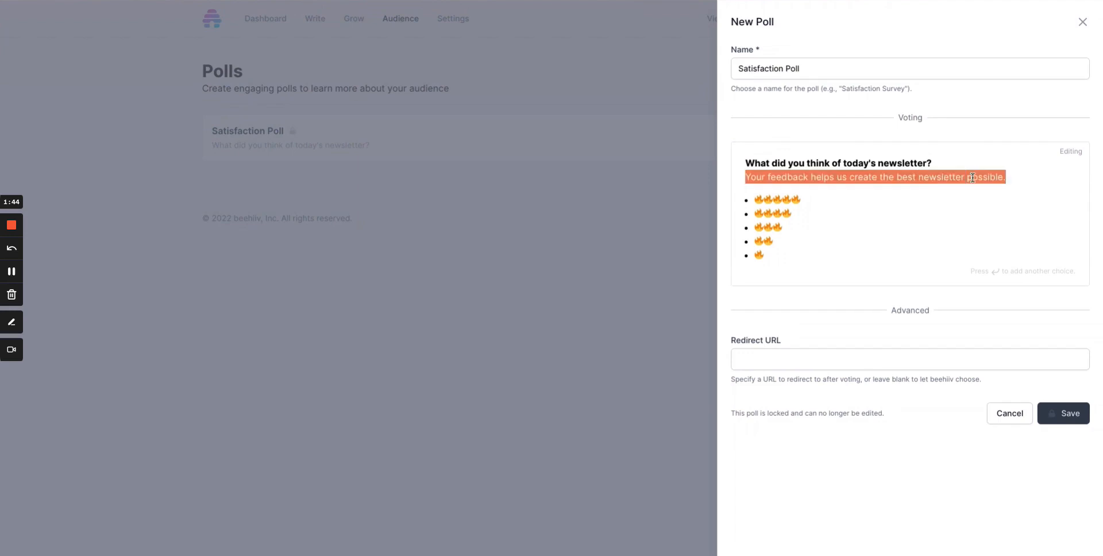
click(784, 172)
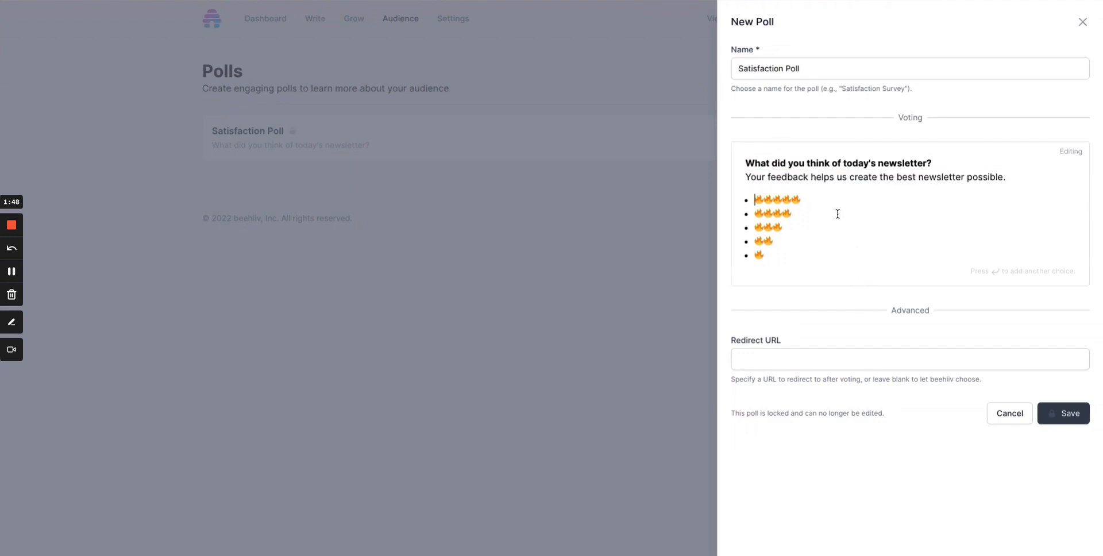
Add a blank choice below the single-flame option, remove it again and close the poll form.
click(853, 254)
key(Return)
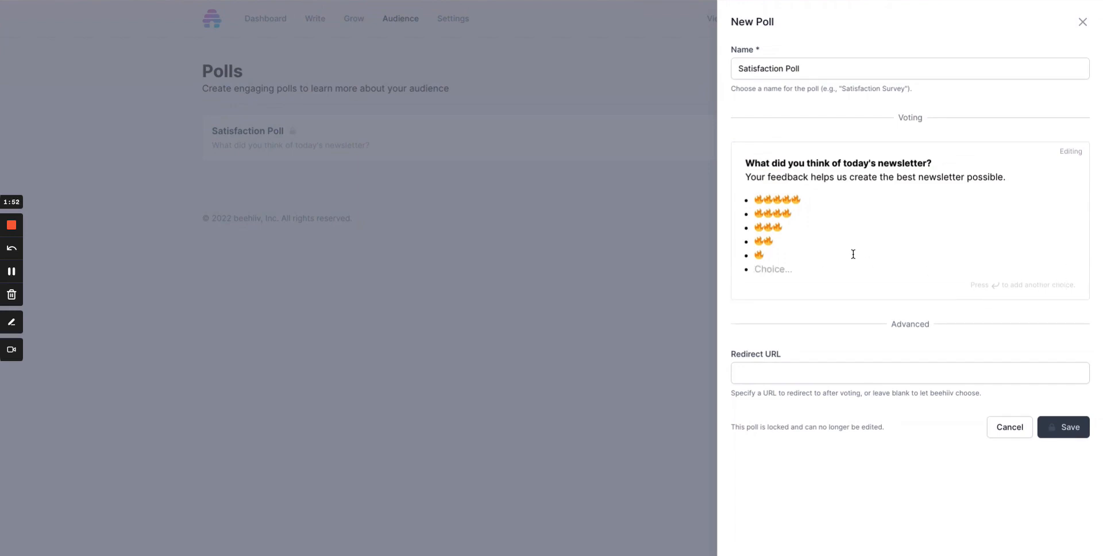
key(BackSpace)
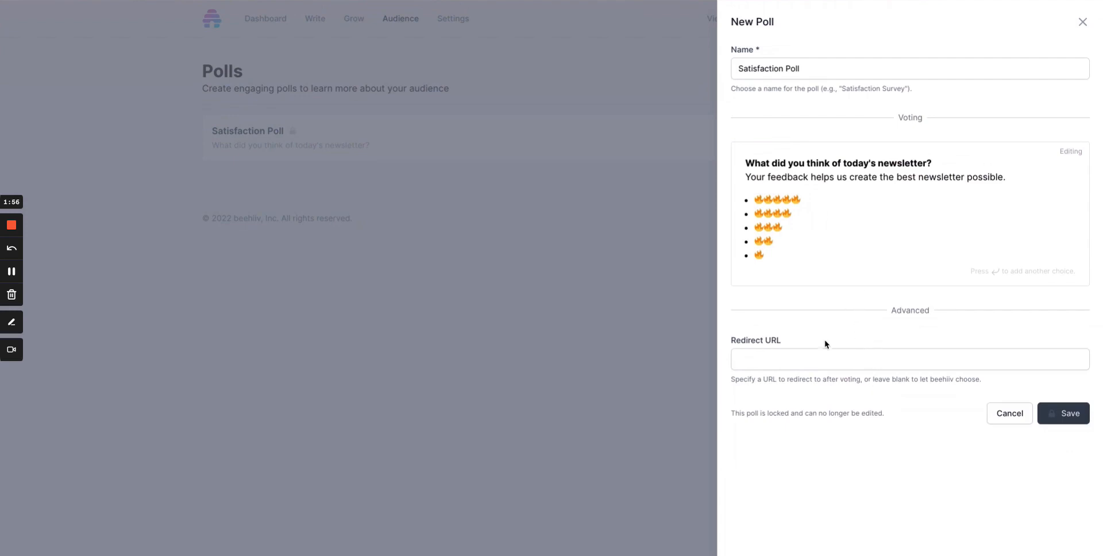
key(Up)
click(1084, 22)
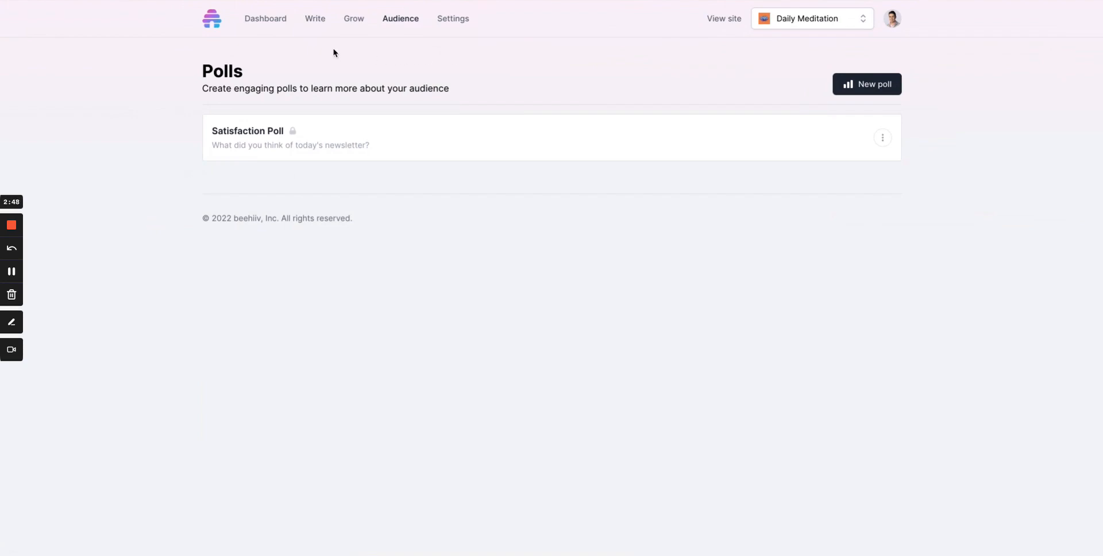
Open the published May 5, 2022 post from the posts list for editing.
click(317, 21)
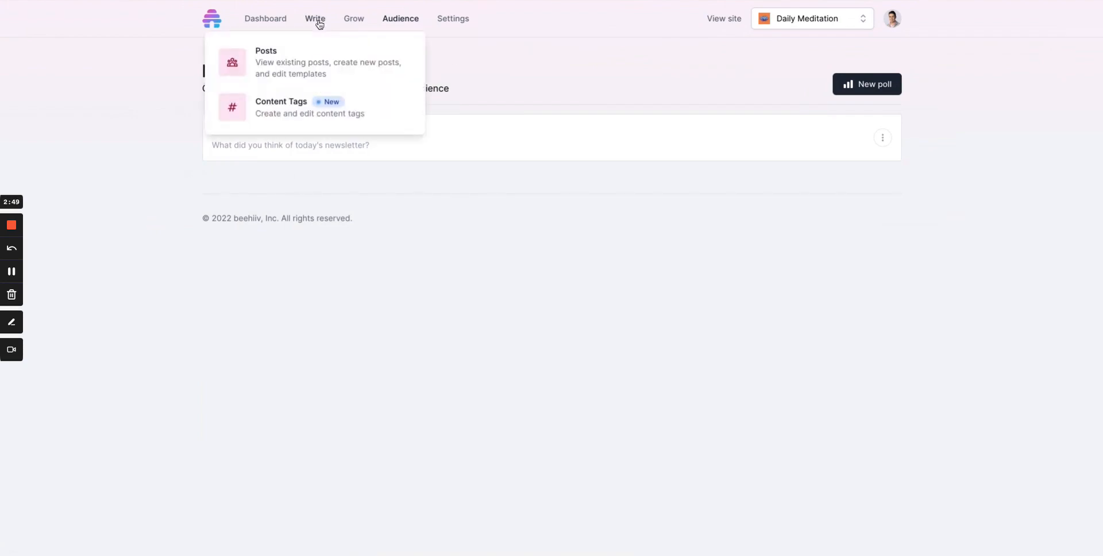
click(291, 62)
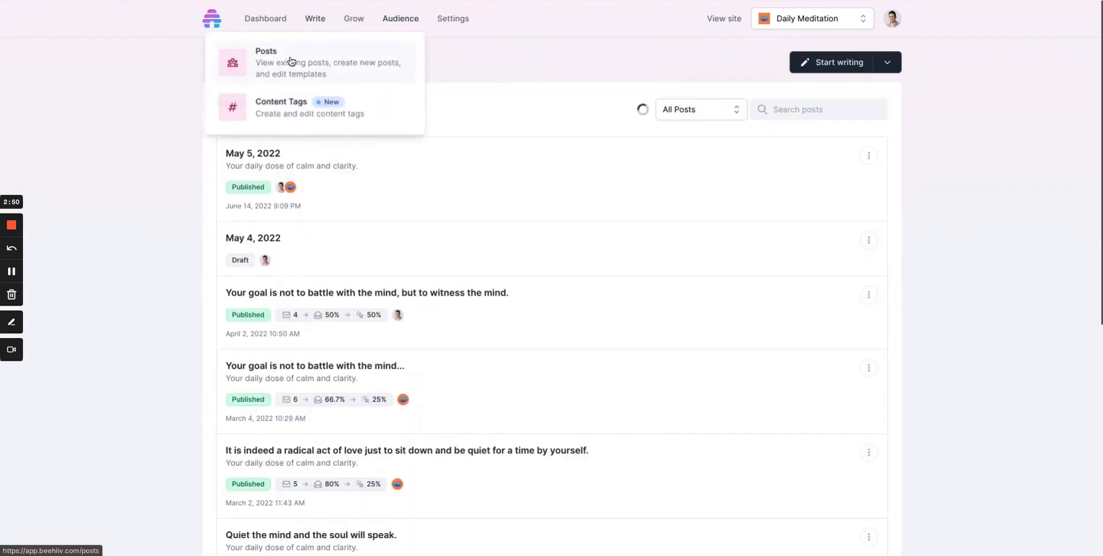
click(867, 155)
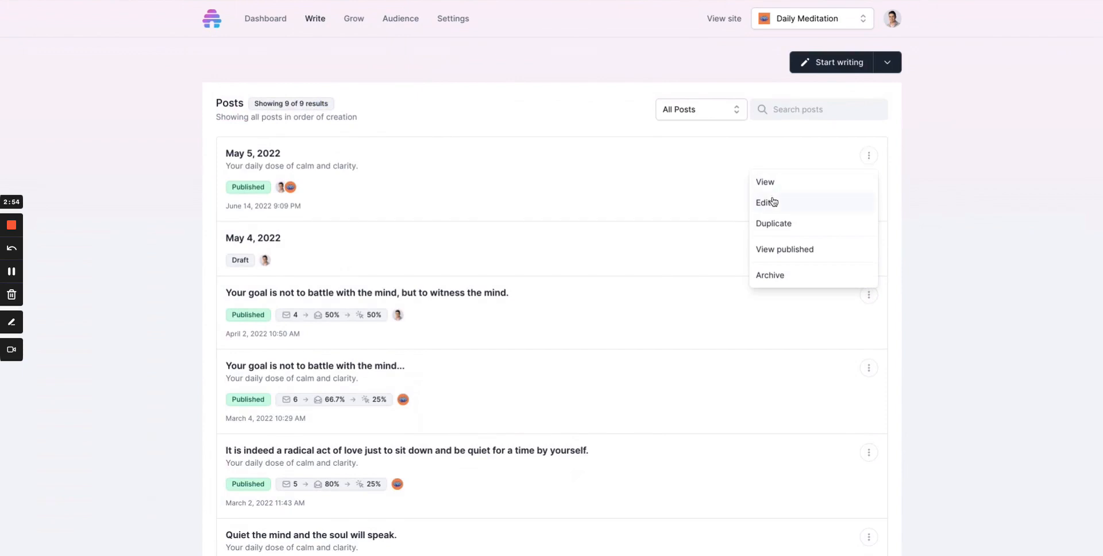
click(773, 202)
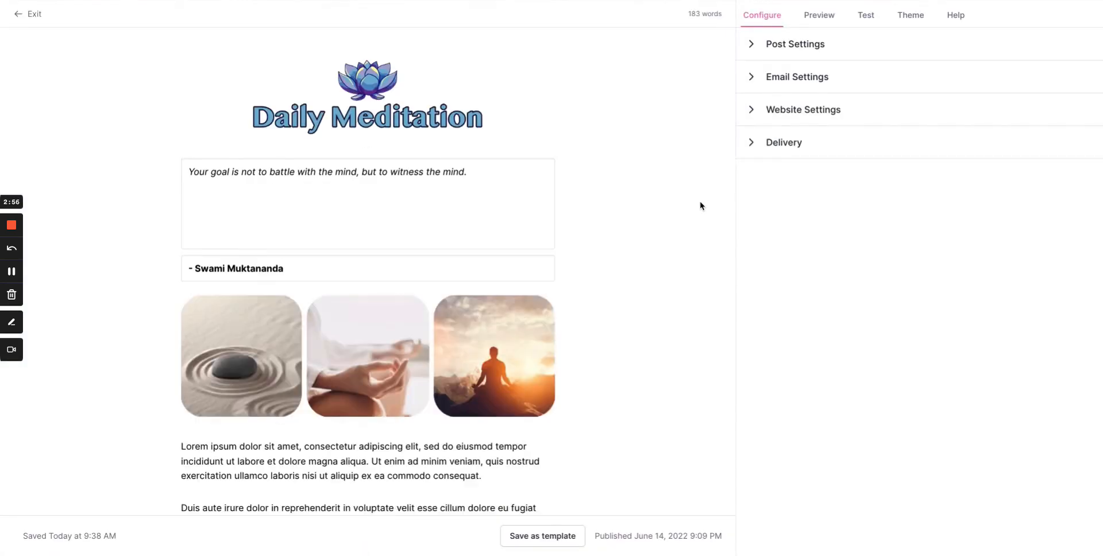
Insert a poll block with the Satisfaction Poll between the signature and the existing poll, and delete that added block.
scroll(657, 226, down, 10)
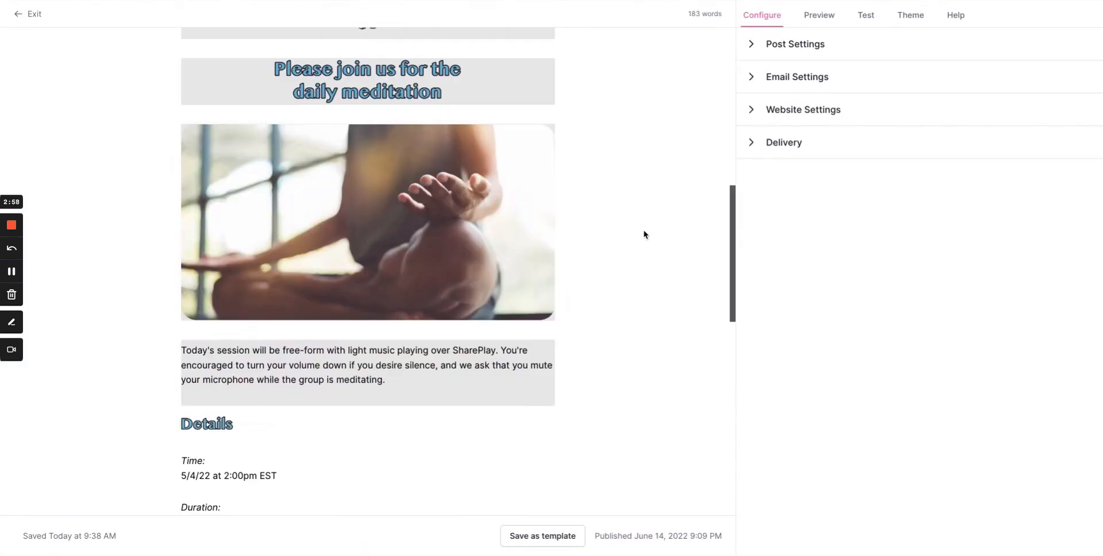
scroll(642, 236, down, 10)
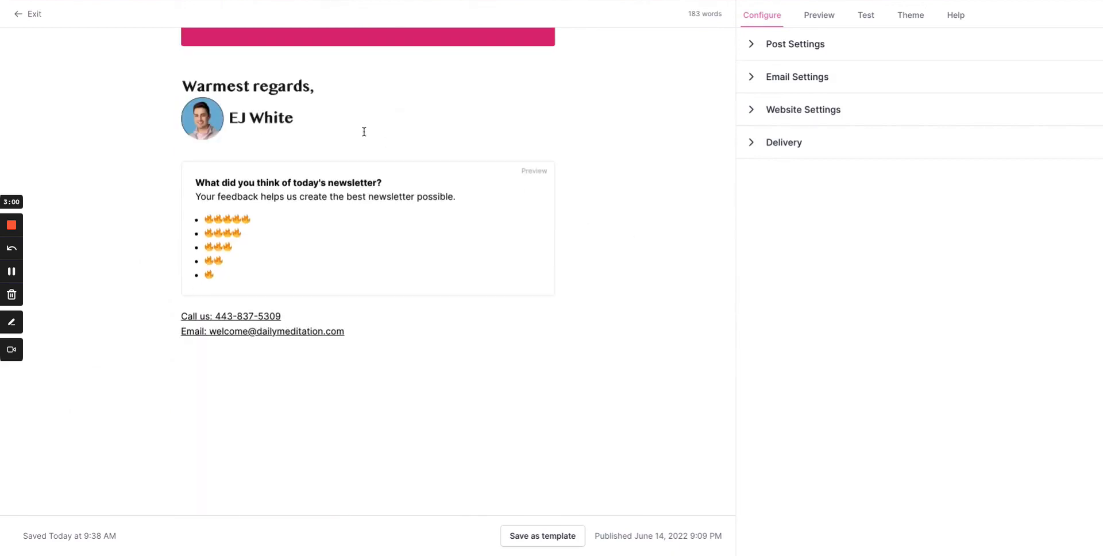
click(310, 155)
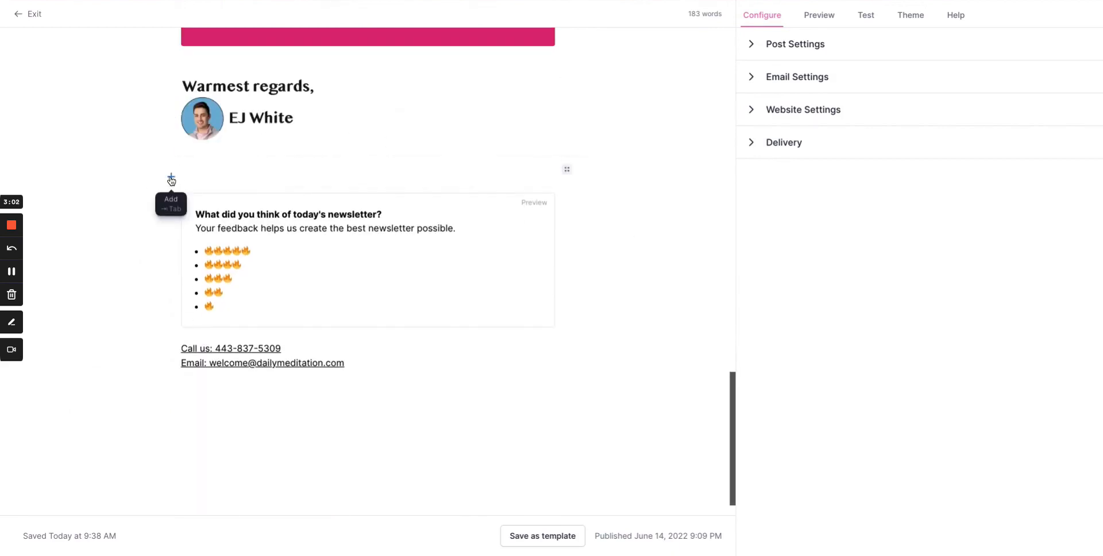
click(171, 179)
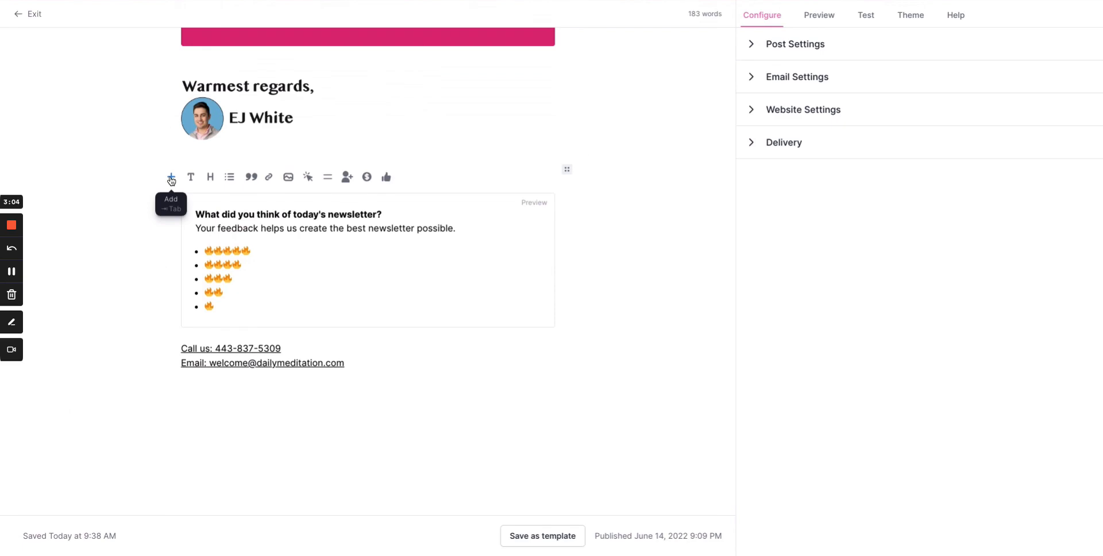
click(387, 178)
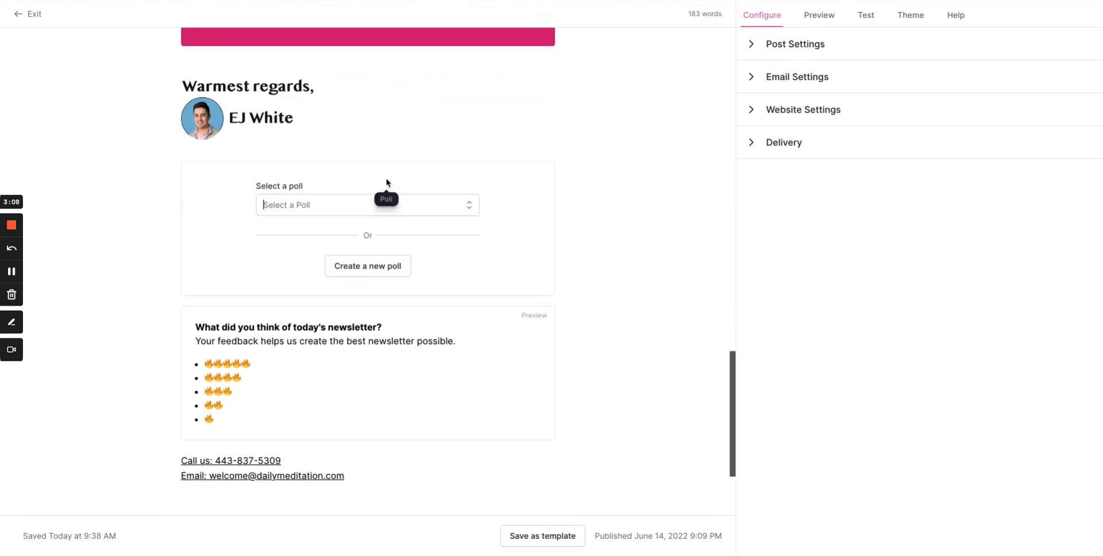
click(352, 204)
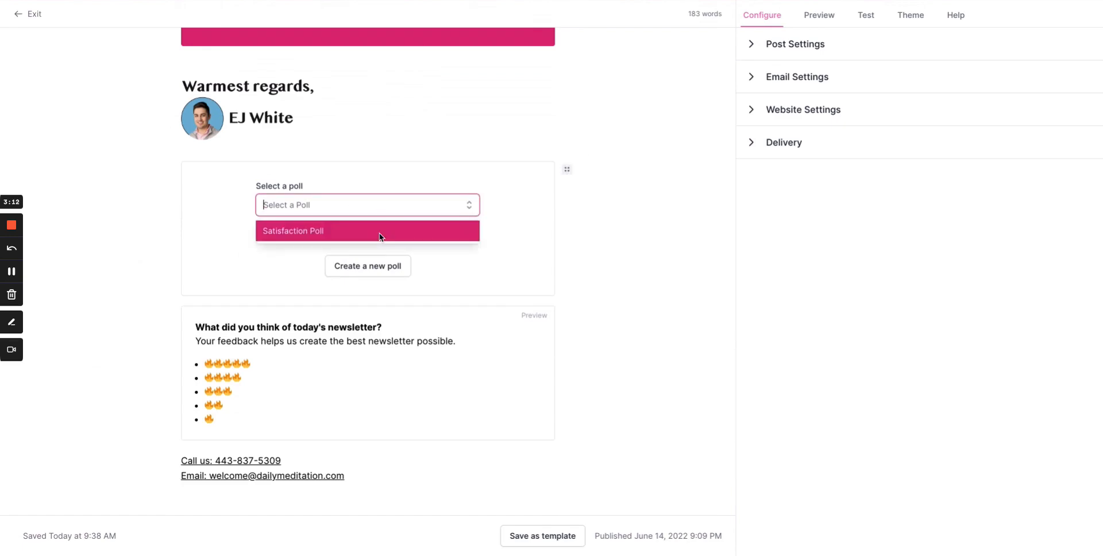
click(399, 237)
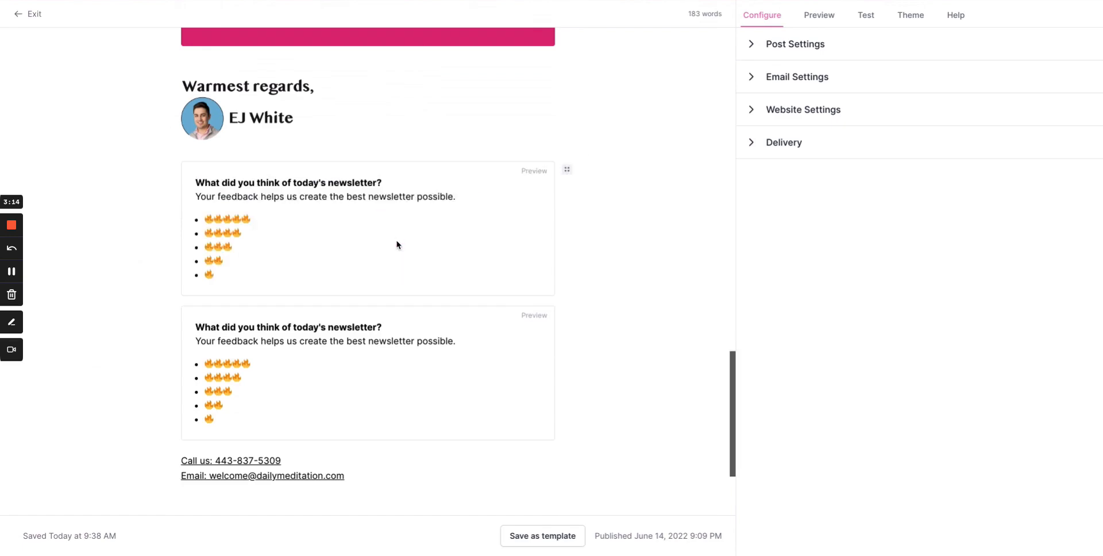
click(569, 172)
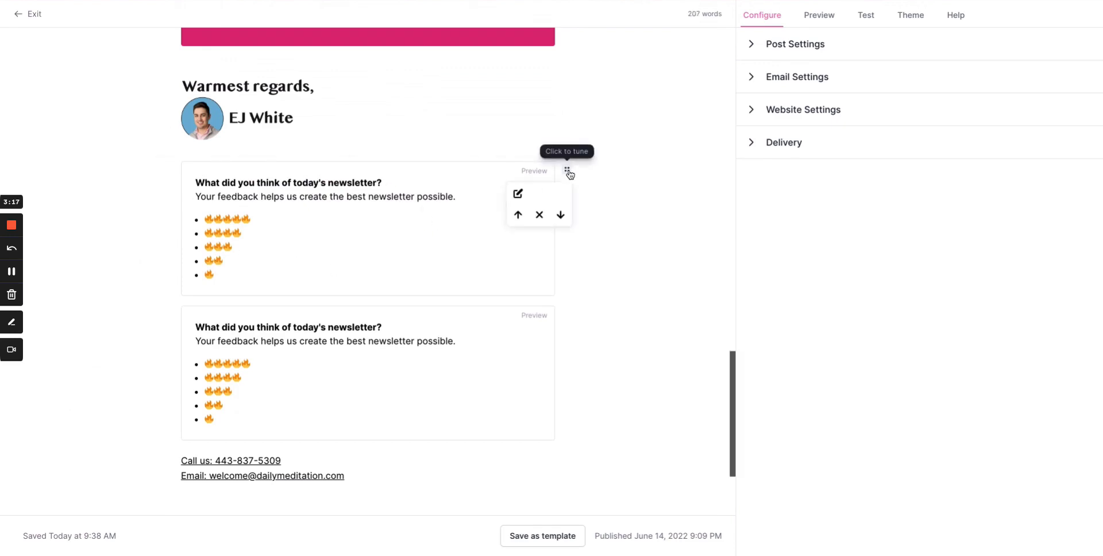
click(545, 215)
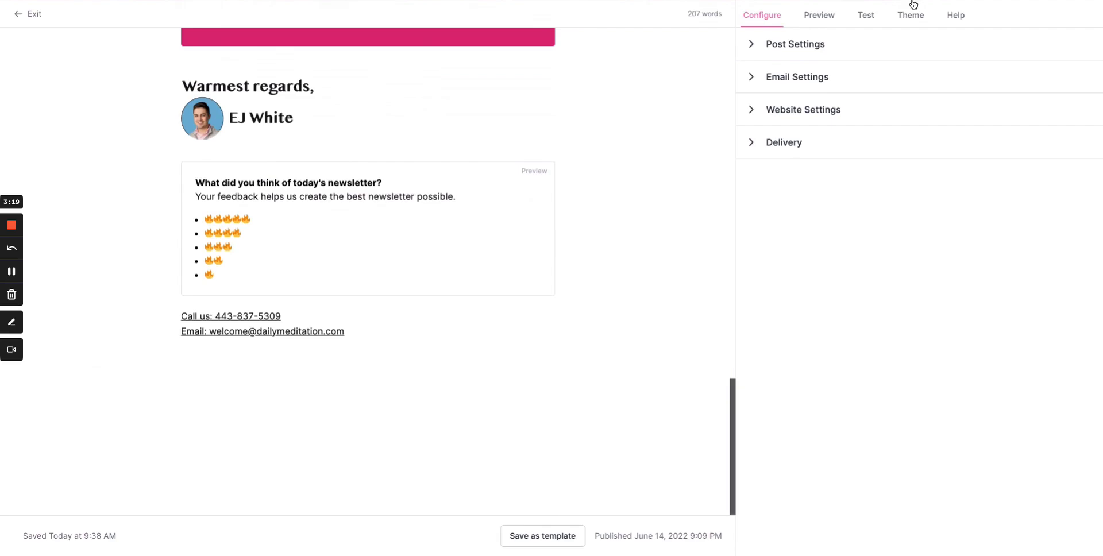
Preview the post's email and web versions down to the poll, and close the preview.
click(832, 18)
scroll(485, 250, down, 10)
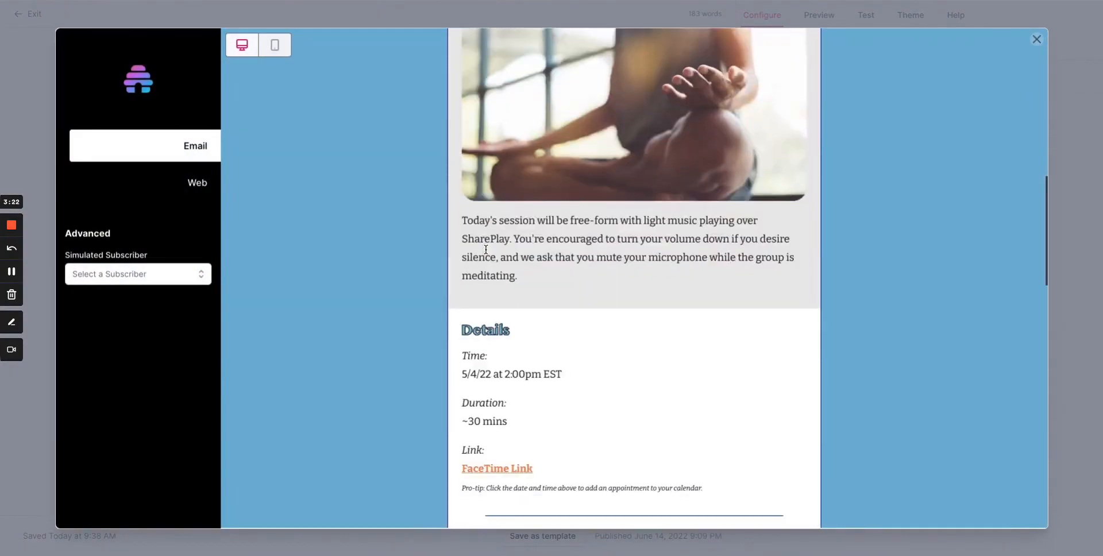
scroll(486, 250, down, 8)
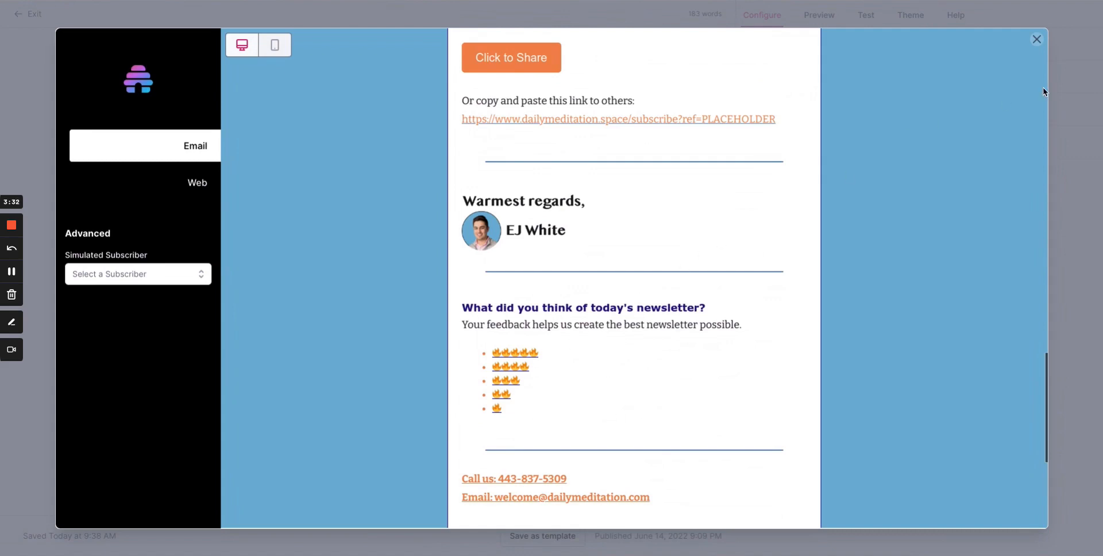
click(180, 183)
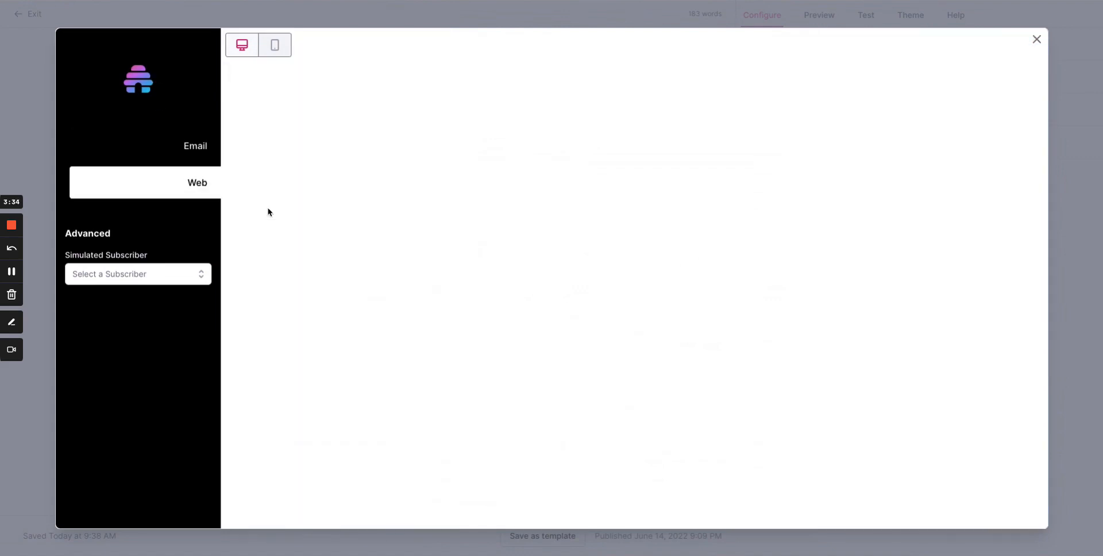
scroll(557, 348, down, 15)
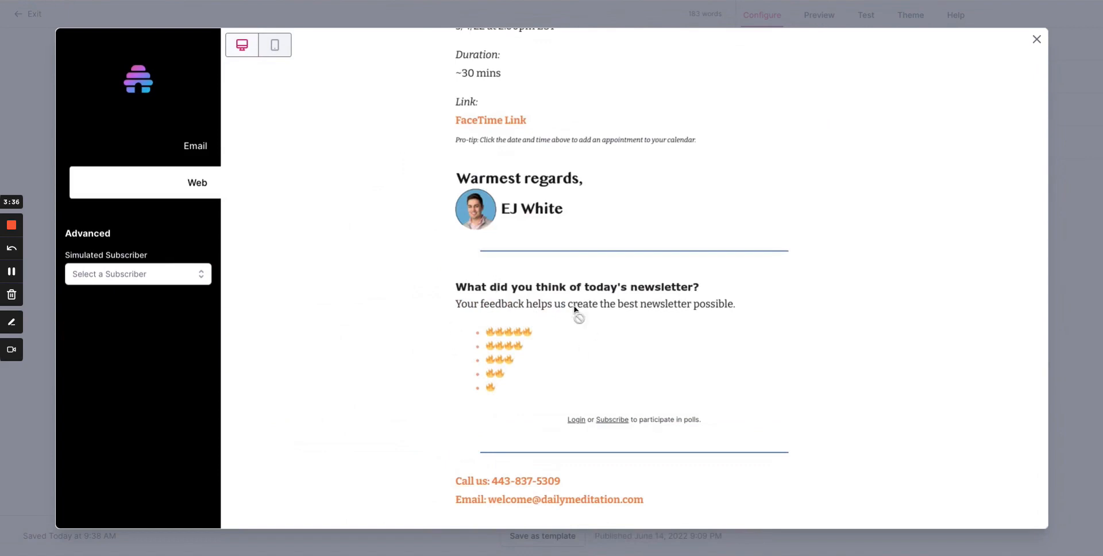
click(1036, 39)
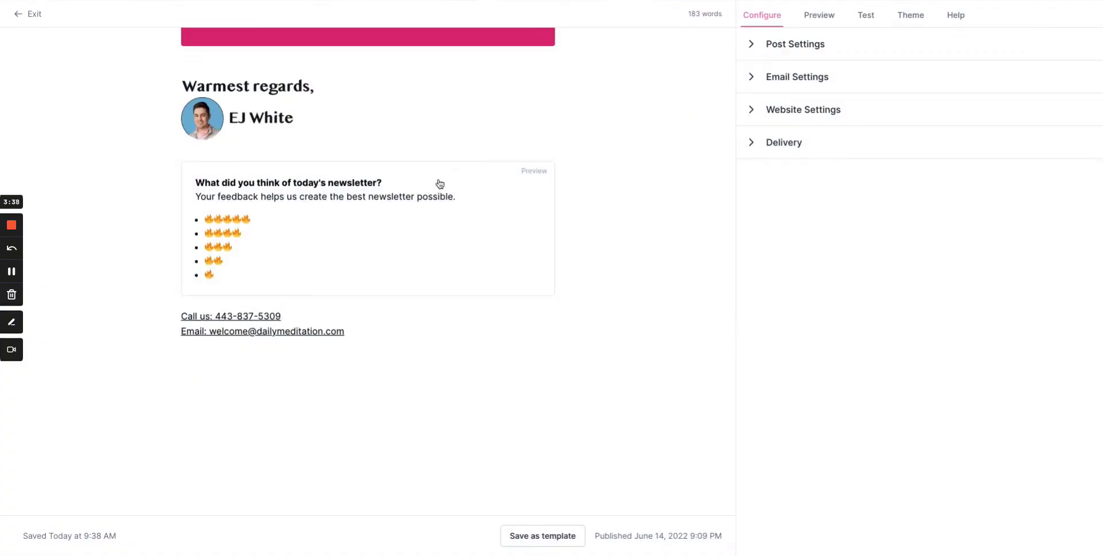
Exit the post editor and view the poll results of the May 5, 2022 post.
scroll(523, 239, up, 15)
scroll(550, 296, up, 7)
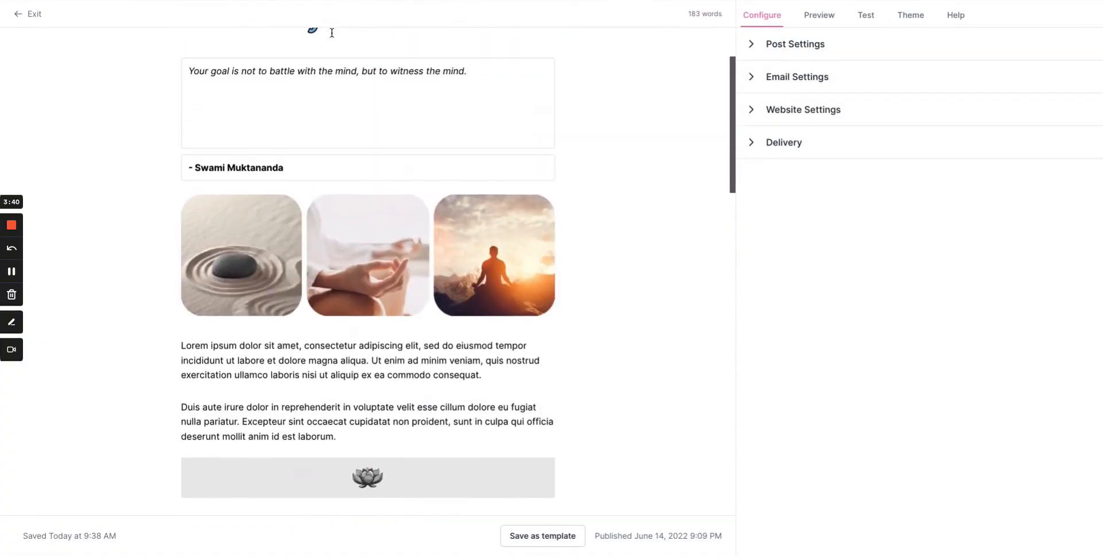
click(34, 15)
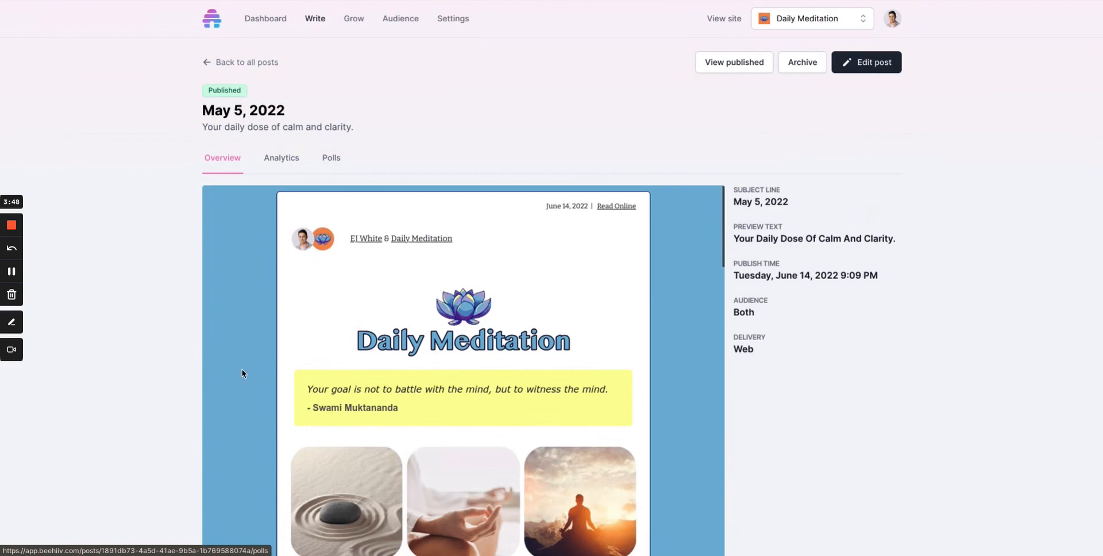
click(338, 167)
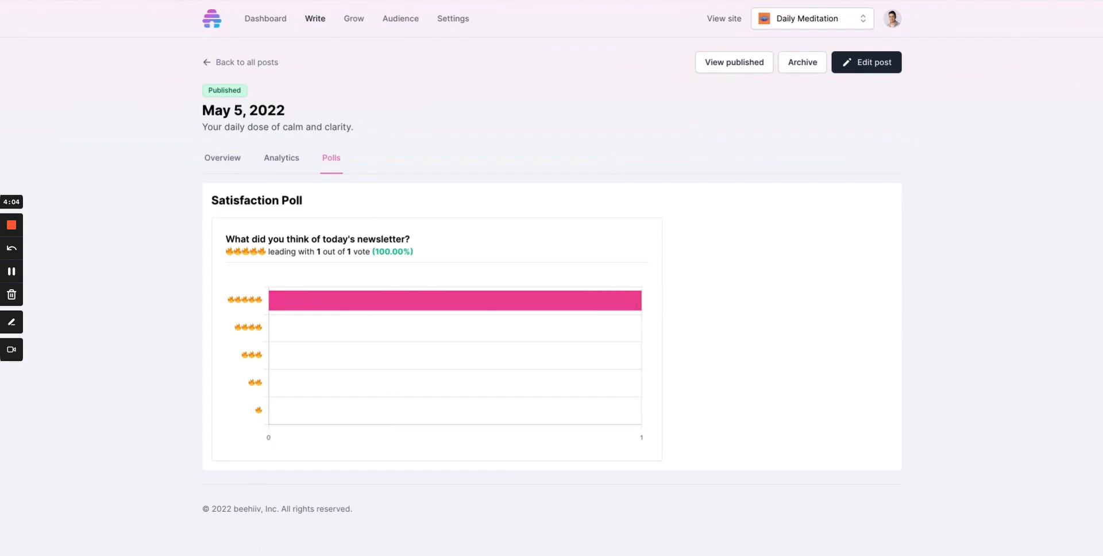
Switch to the published newsletter page and vote five flames in the poll near its end.
key(ctrl+Tab)
scroll(368, 208, down, 8)
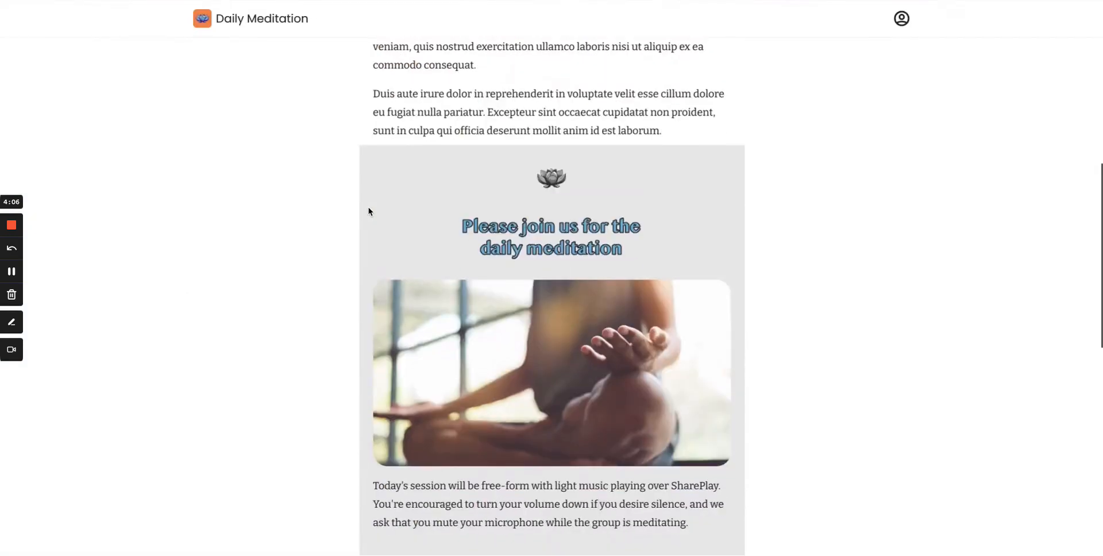
scroll(368, 211, down, 15)
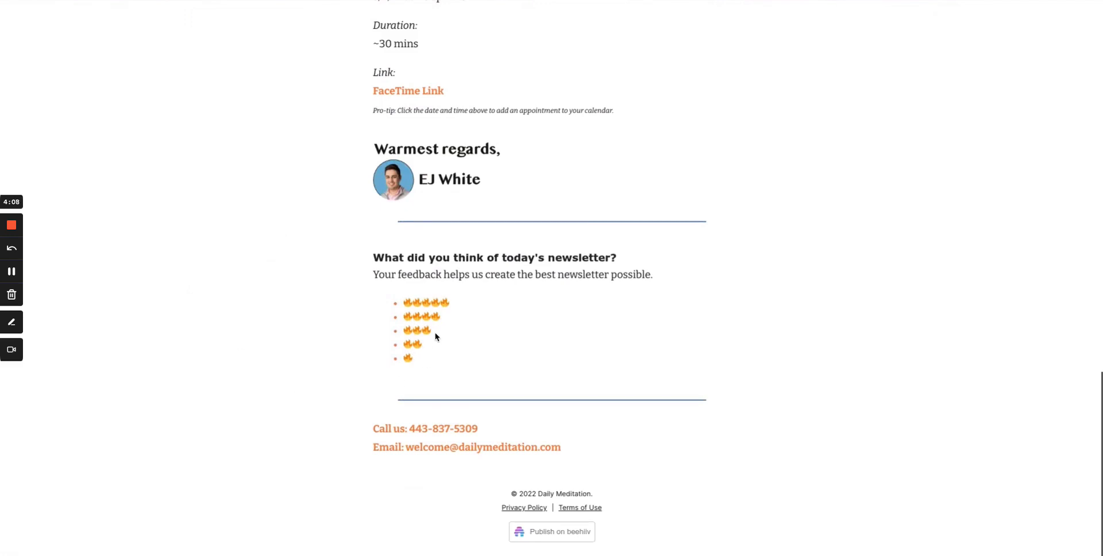
click(427, 320)
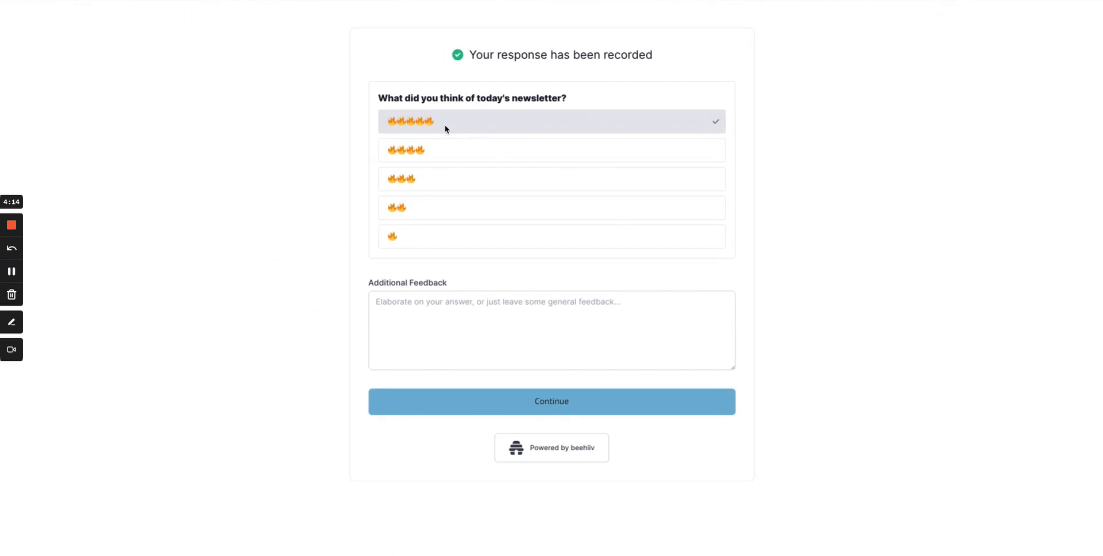
drag(390, 121, 439, 122)
Submit "This is an awesome video" as additional feedback on the vote, and view the response in the post's poll results.
click(462, 320)
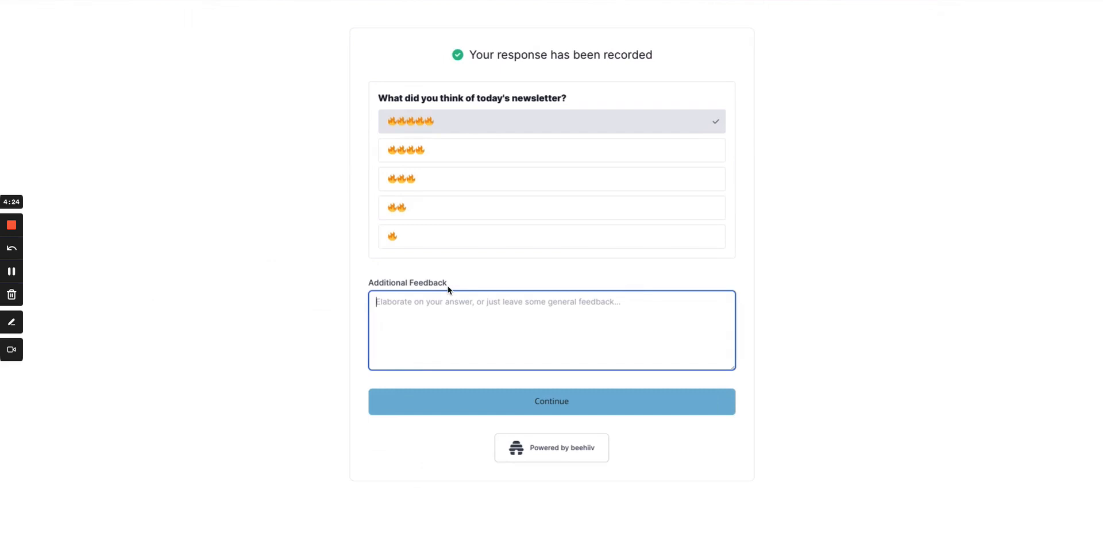
text(This is an)
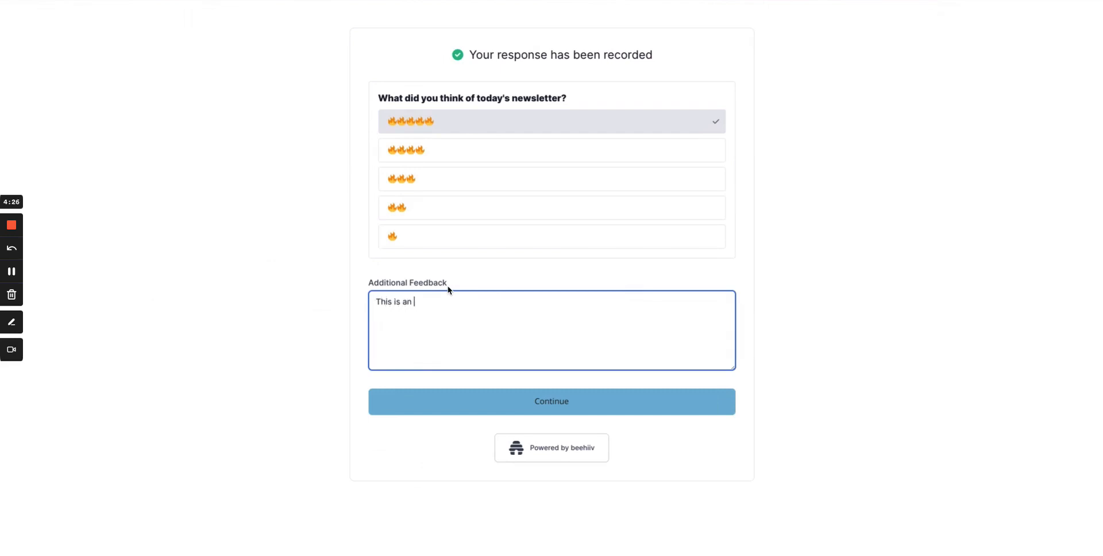
text( awesome video)
click(485, 402)
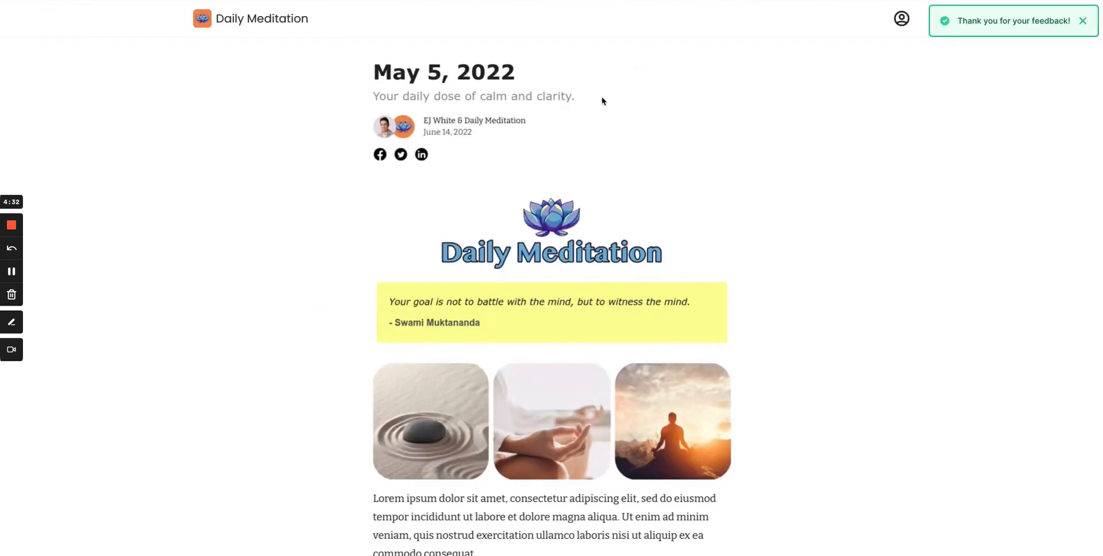
key(ctrl+shift+Tab)
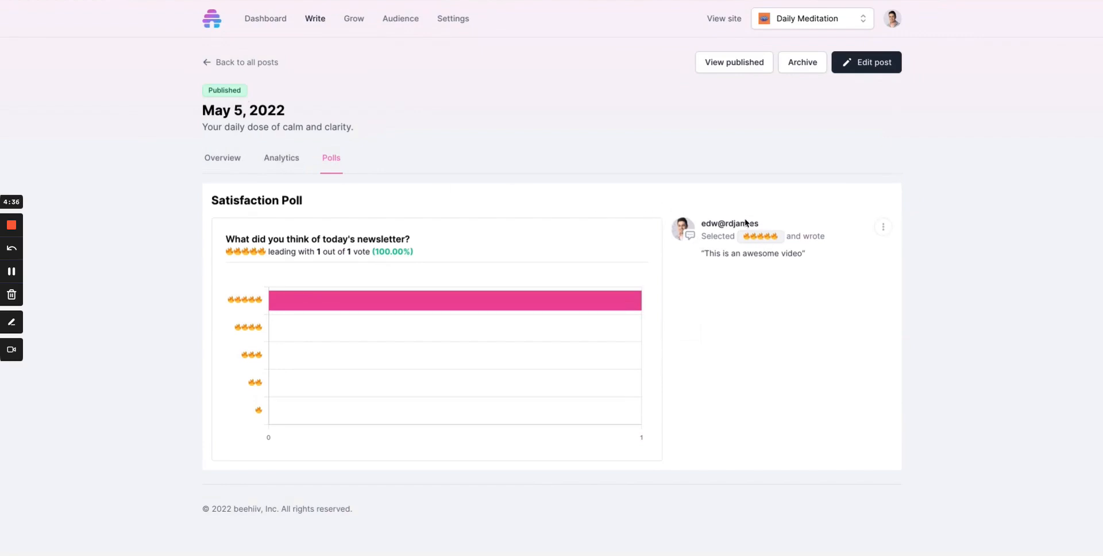
drag(807, 253, 704, 253)
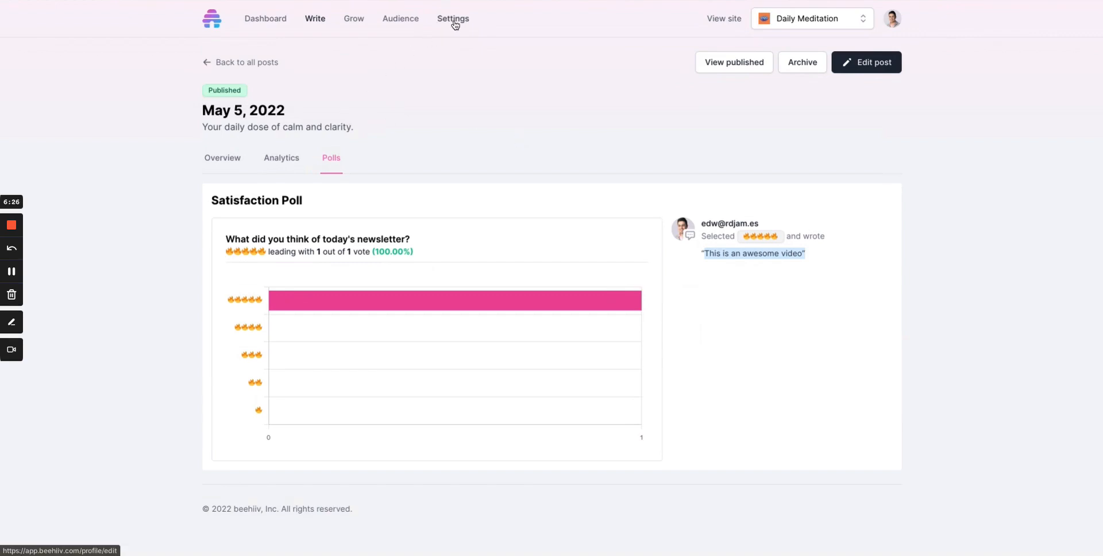
Go to the audience Polls page and start a new poll.
click(397, 22)
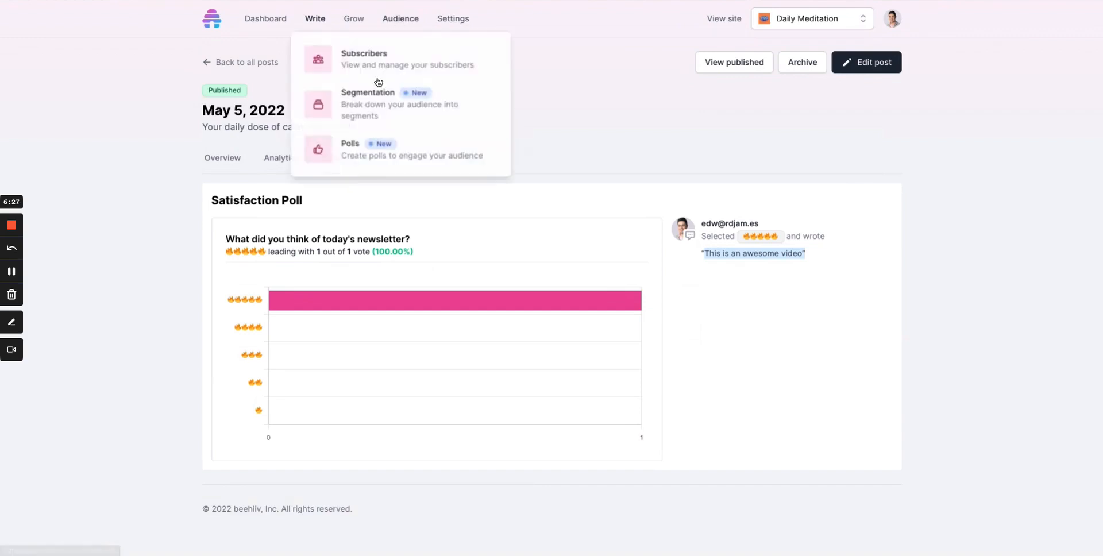
click(360, 149)
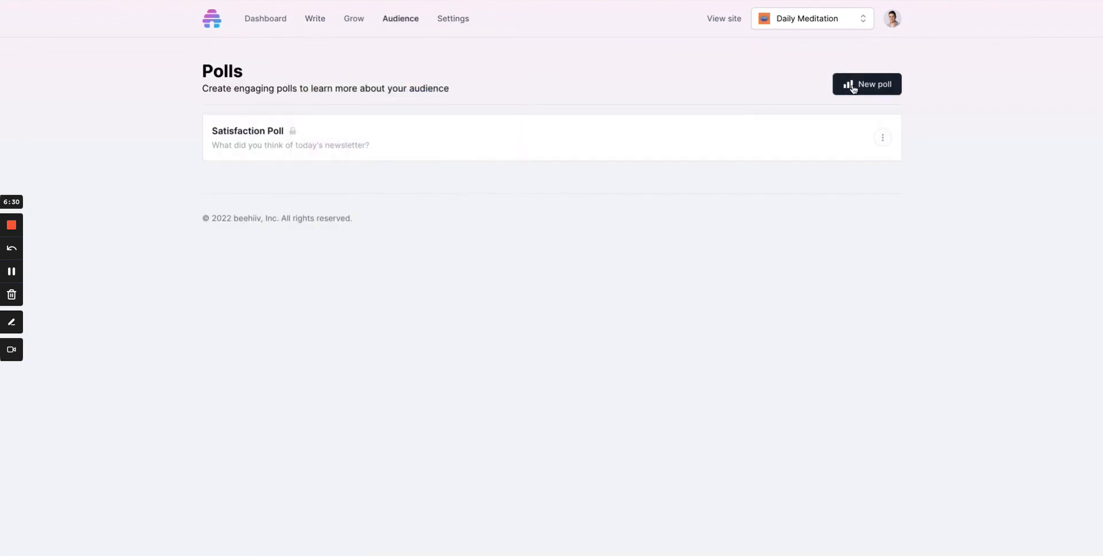
click(853, 86)
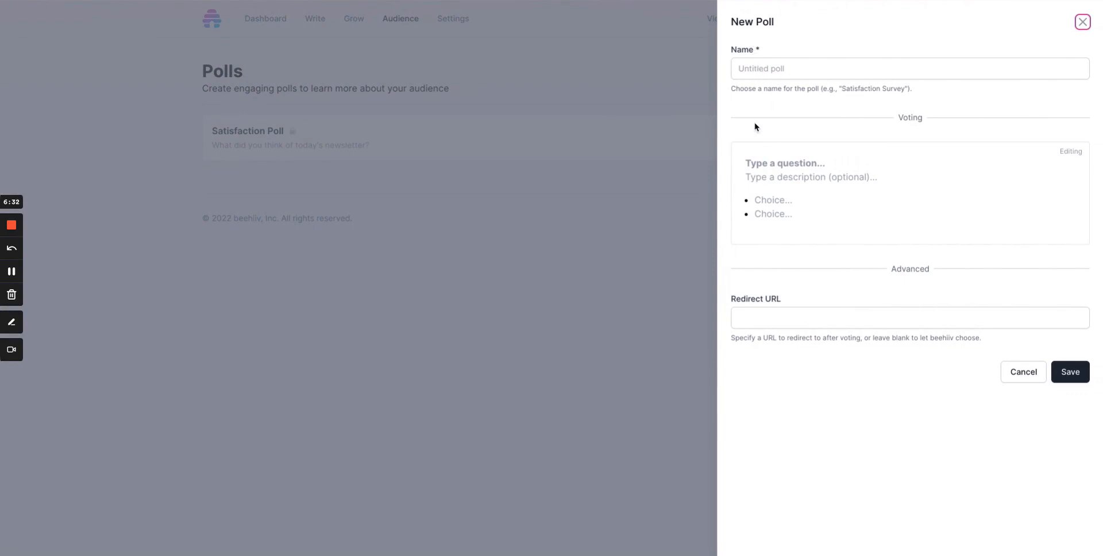
Enter "What is your favorite sports league" as the question of the new poll.
click(749, 163)
text(What)
key(BackSpace)
key(BackSpace)
key(BackSpace)
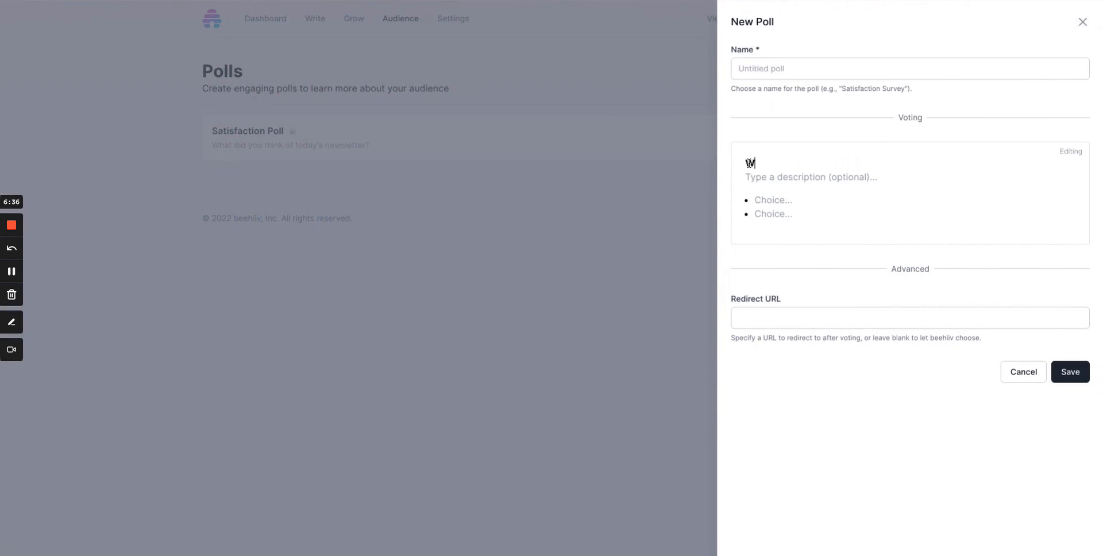
text(hat is your favorite s)
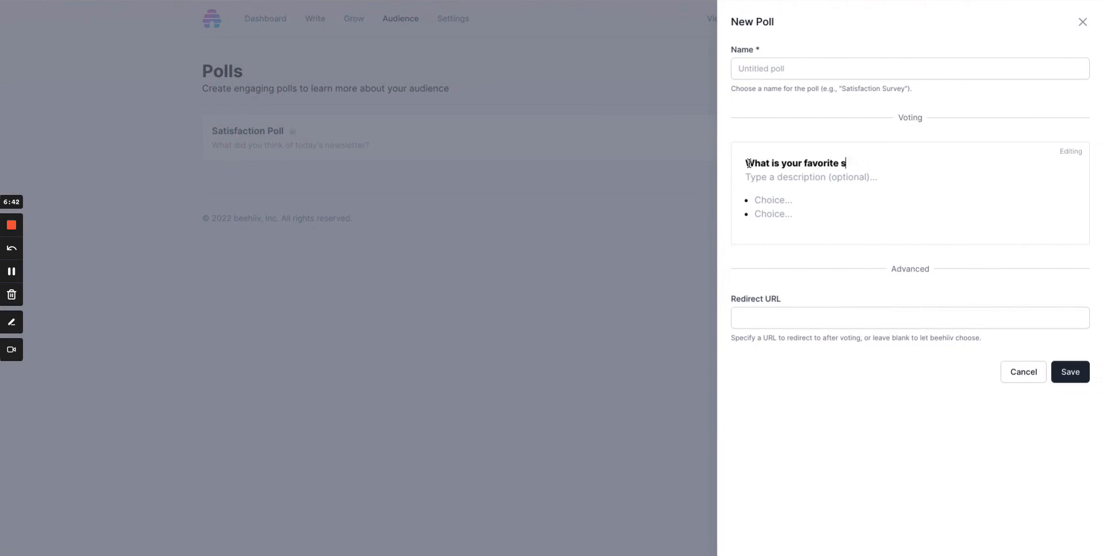
text(ports league)
Add the four poll choices NFL, MLB, NBA and NHL.
click(762, 199)
text(NFL)
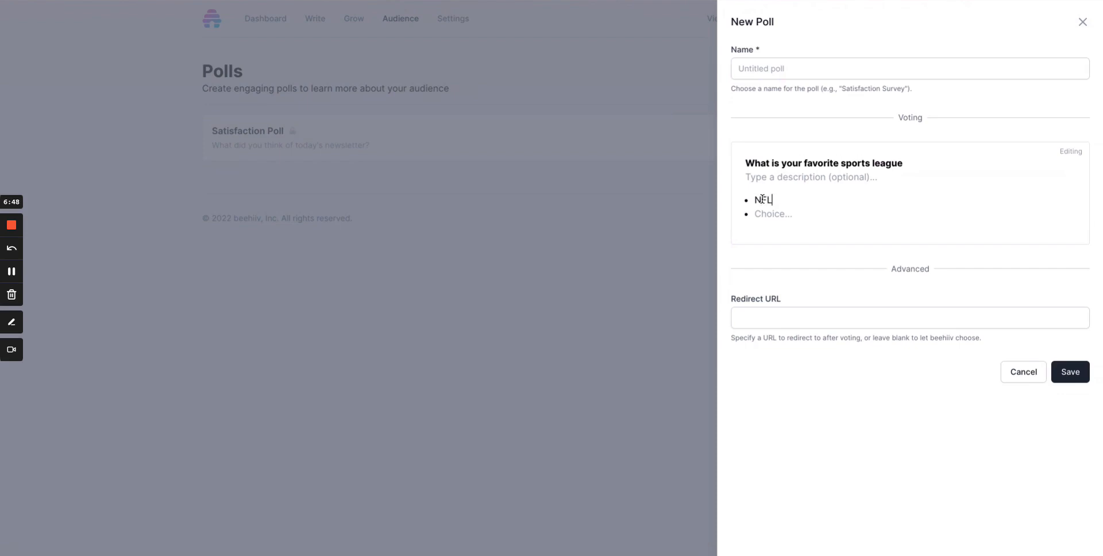
key(Return)
text(MLB)
key(Return)
text(NBA)
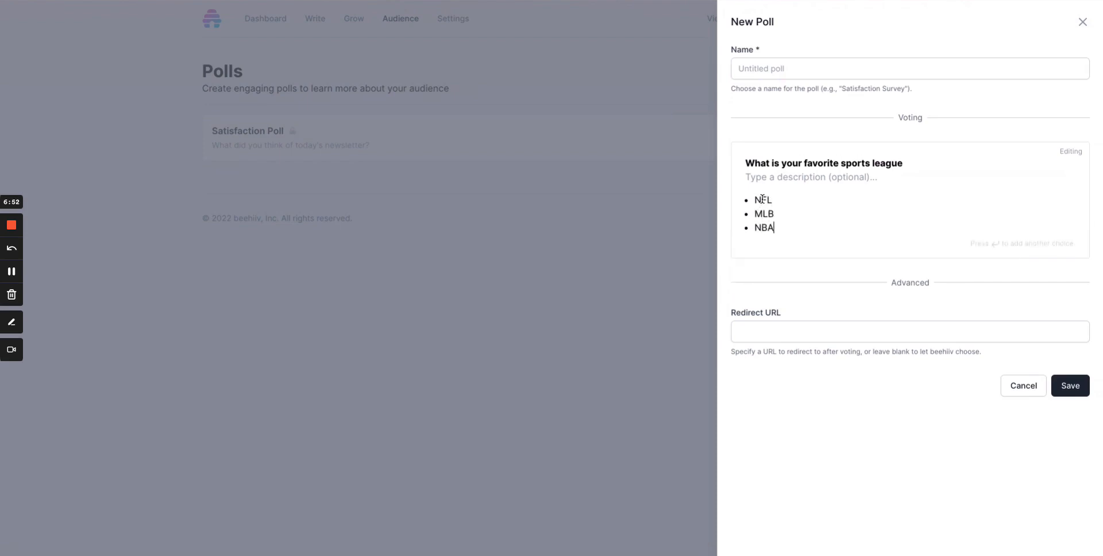
key(Return)
text(NHL)
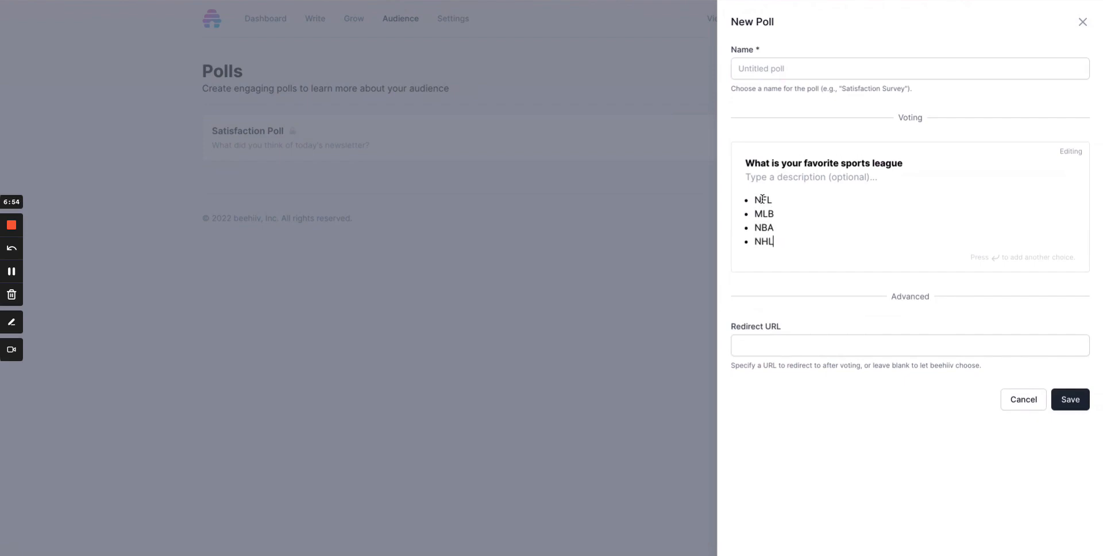
Insert the ice hockey stick and puck emoji in front of the NHL choice.
key(Left)
key(Left)
text(:)
key(BackSpace)
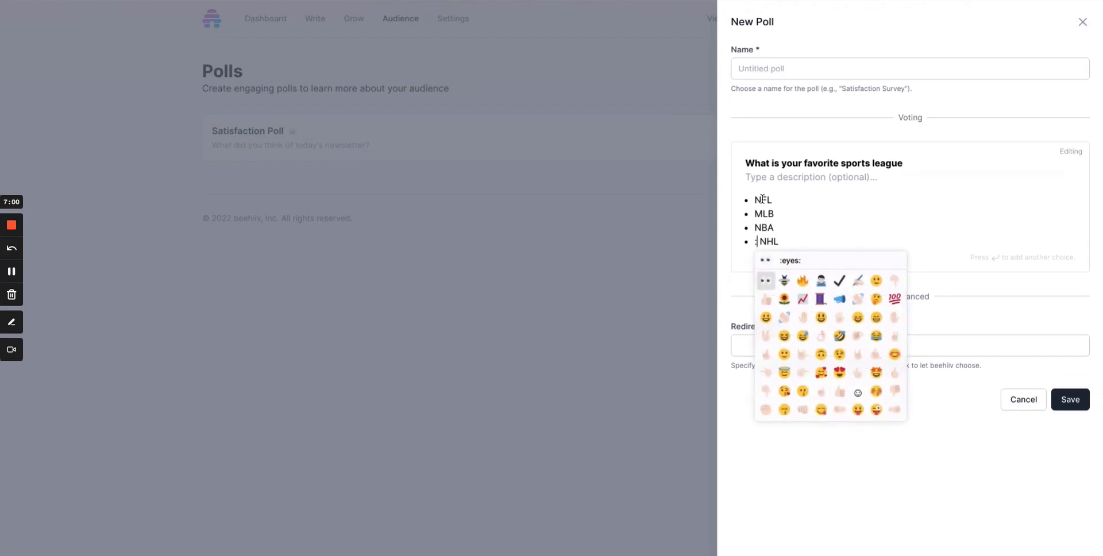
text(hoc)
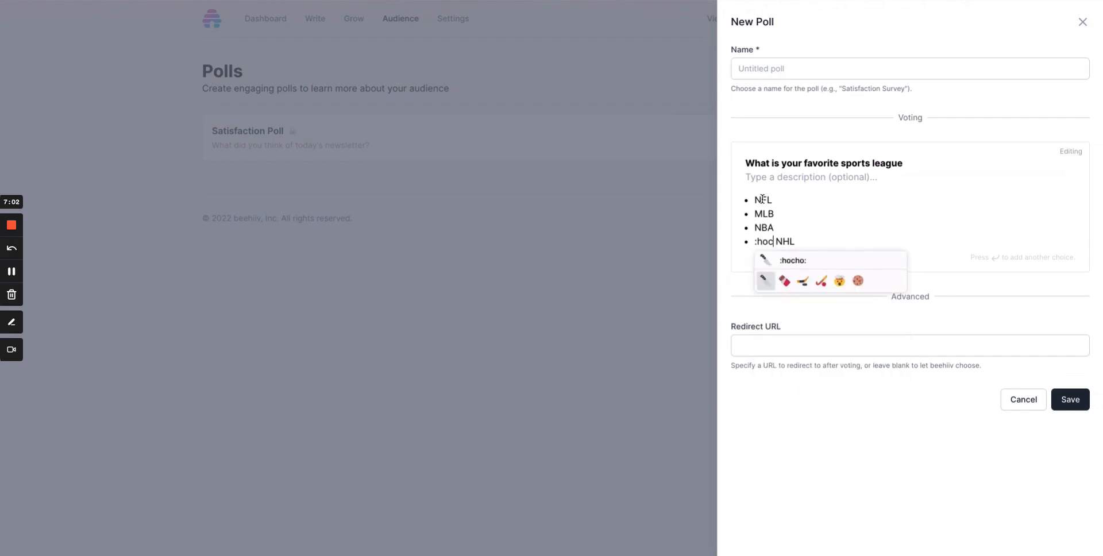
key(Right)
key(Right)
key(Right)
key(Left)
key(Return)
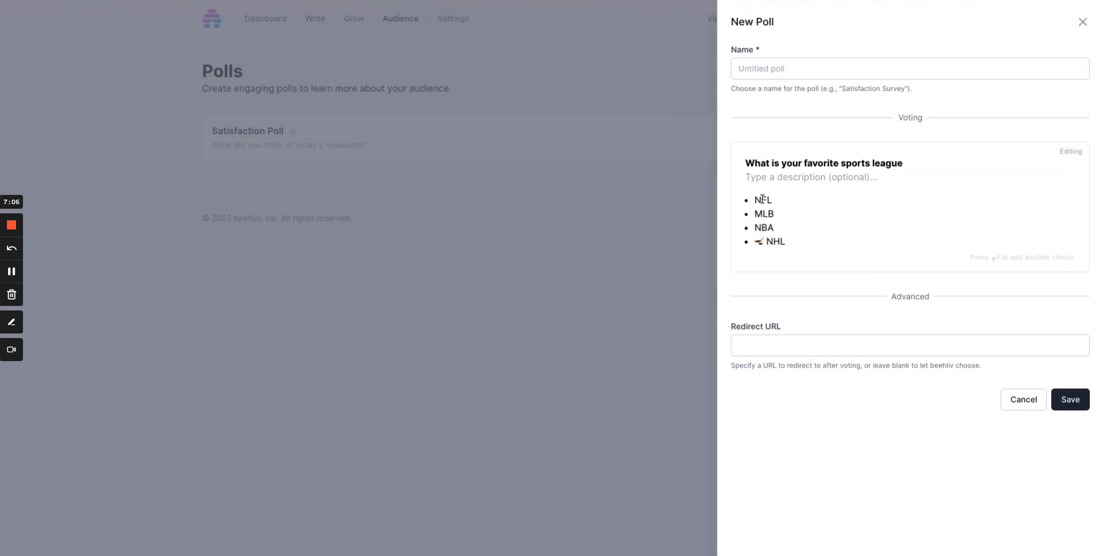
Insert a basketball emoji in front of the NBA choice and a baseball emoji in front of the MLB choice.
key(Up)
text(:)
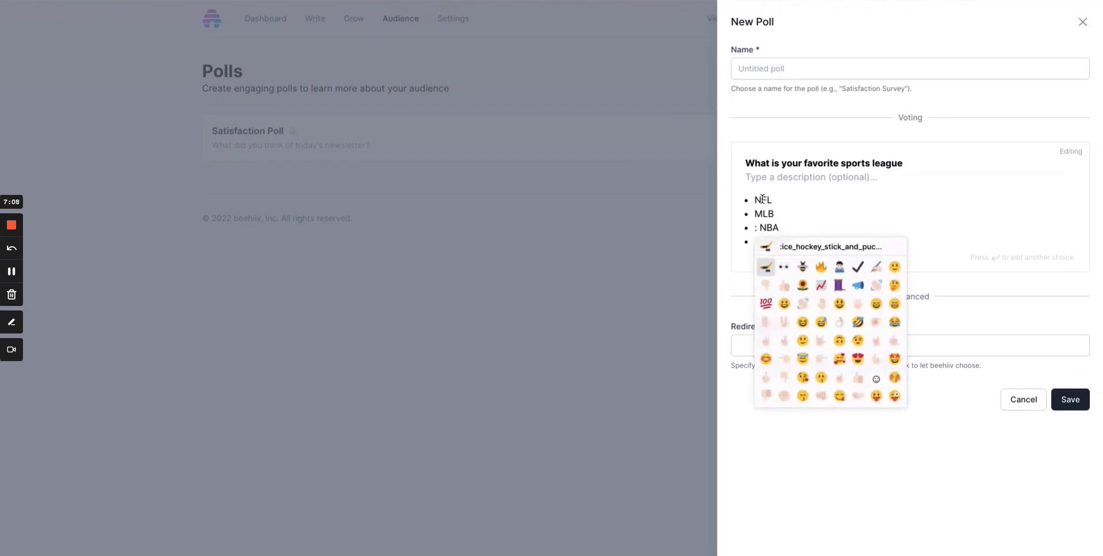
text(basket)
key(Right)
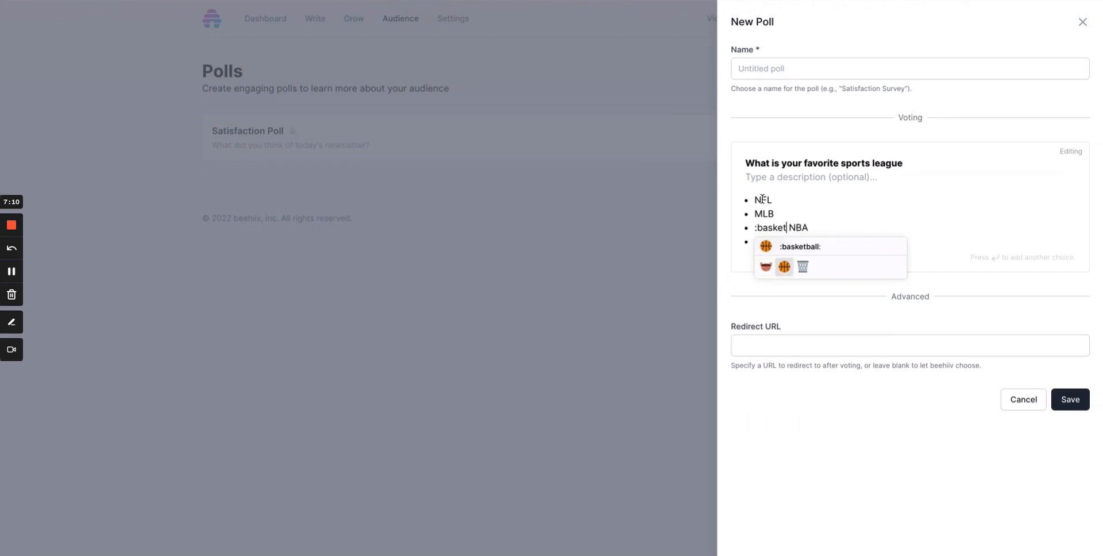
key(Return)
key(Up)
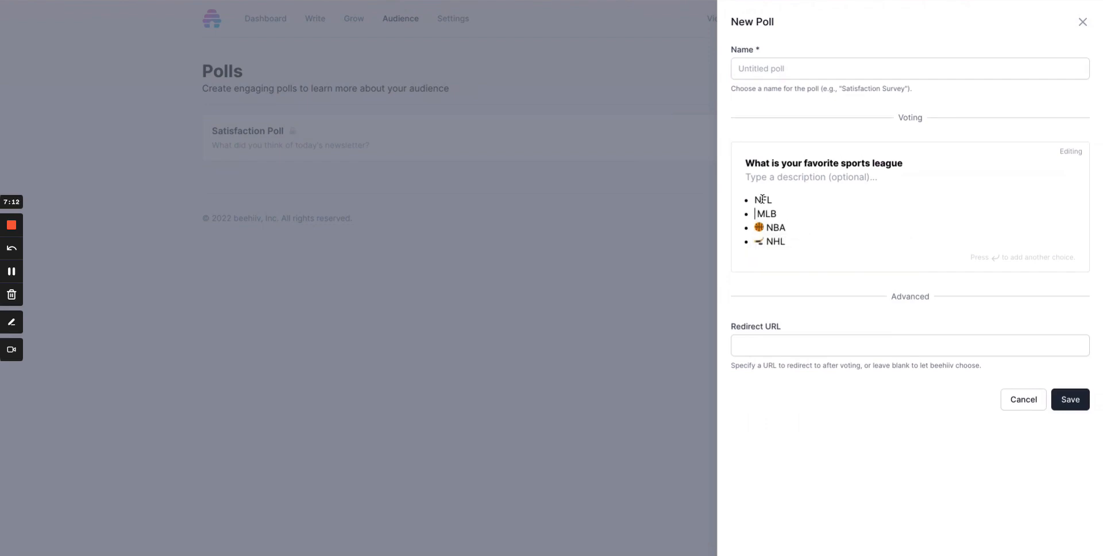
text(:base)
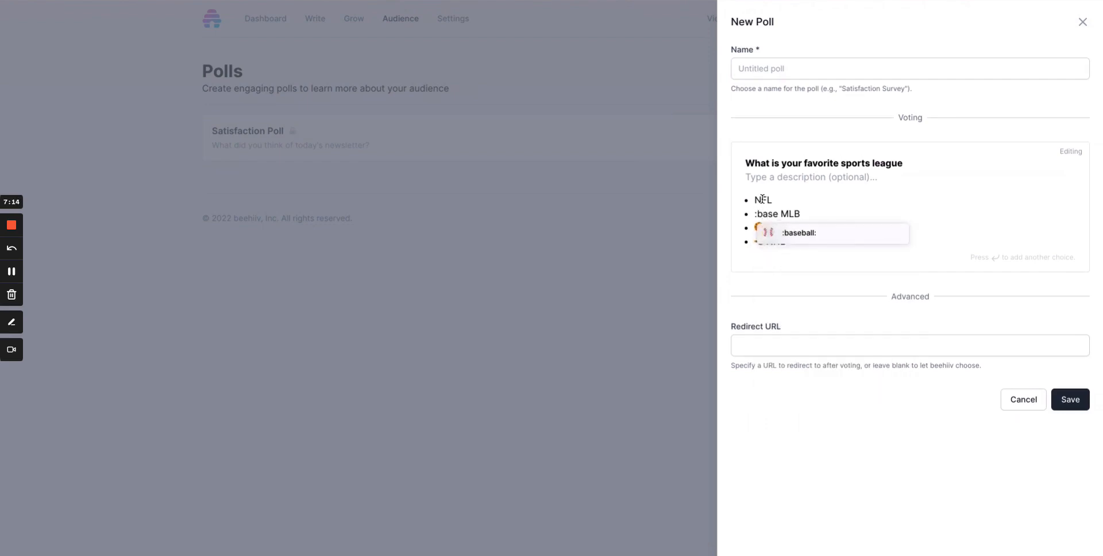
key(Return)
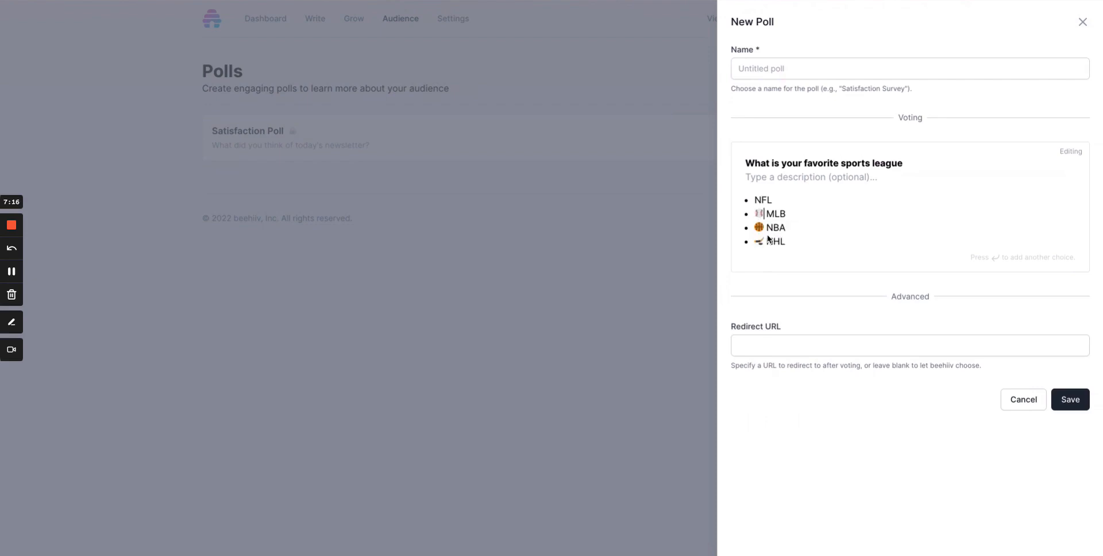
Insert an American football emoji in front of the NFL choice.
key(Up)
key(Left)
text(:foot)
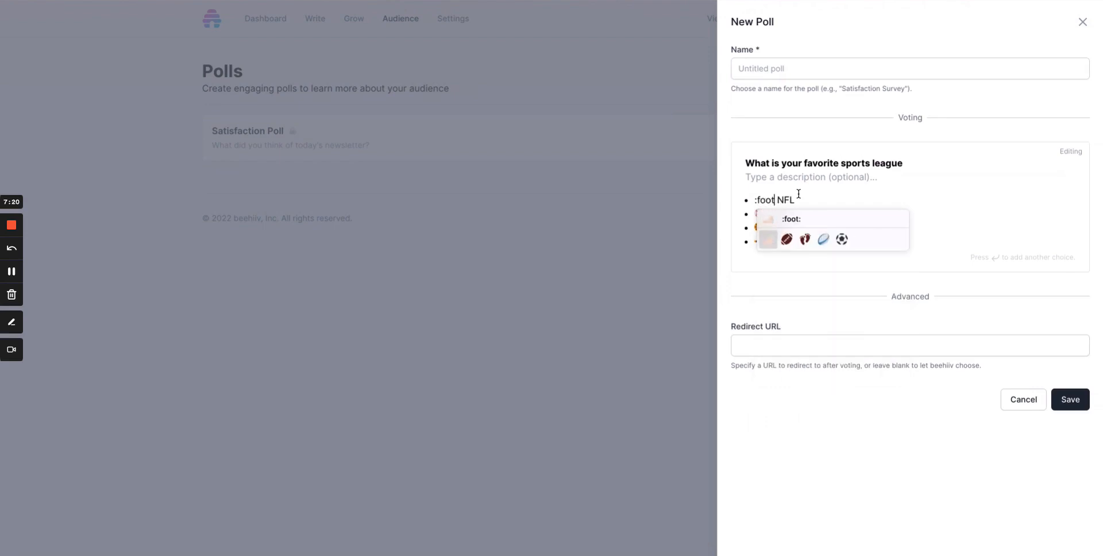
key(Right)
key(Return)
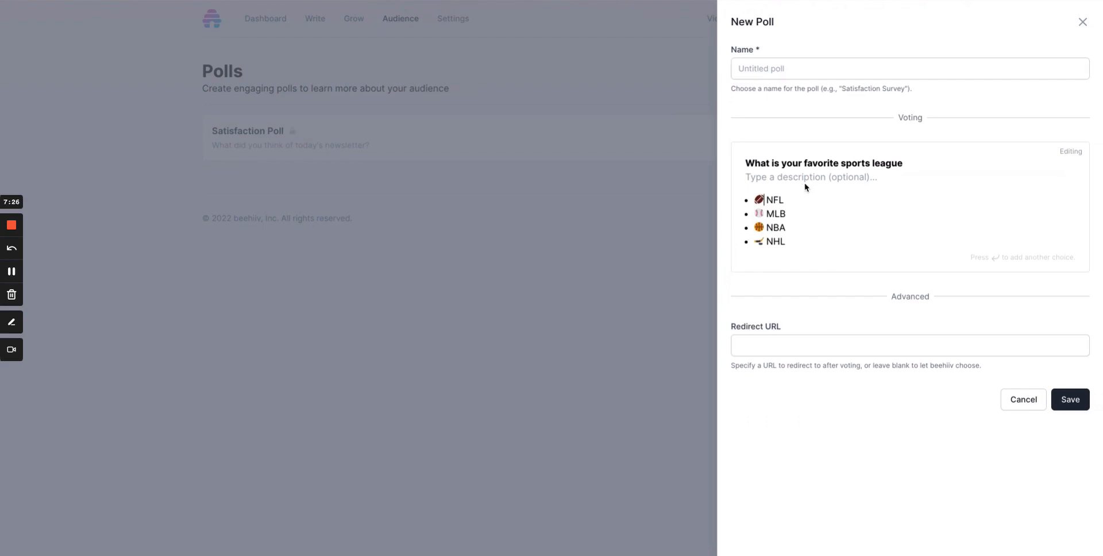
Name the new poll "Sports Poll" and save it.
click(790, 68)
text(Spo)
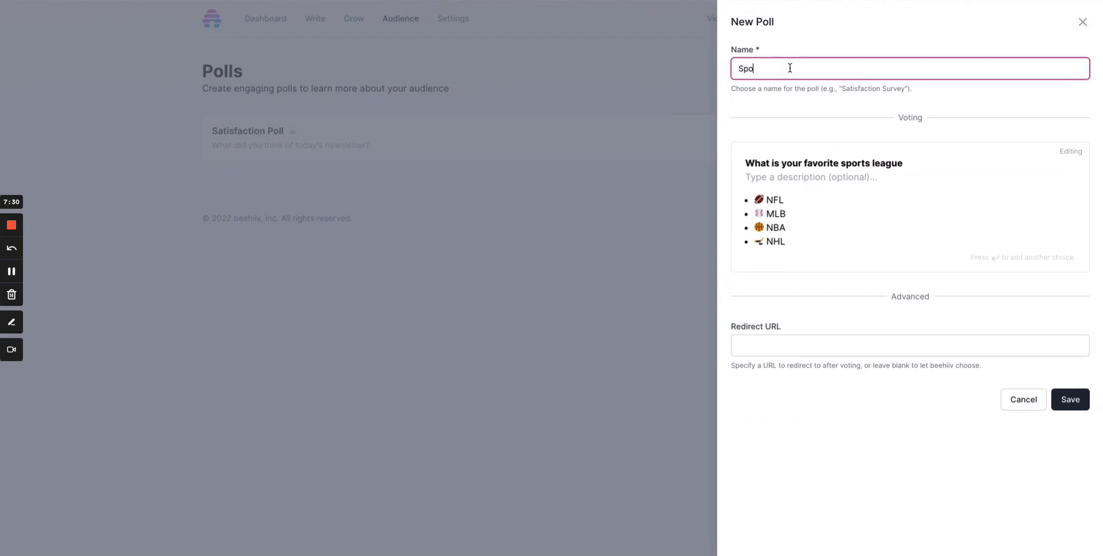
text(rts Pool)
key(BackSpace)
key(BackSpace)
text(ll)
click(1056, 404)
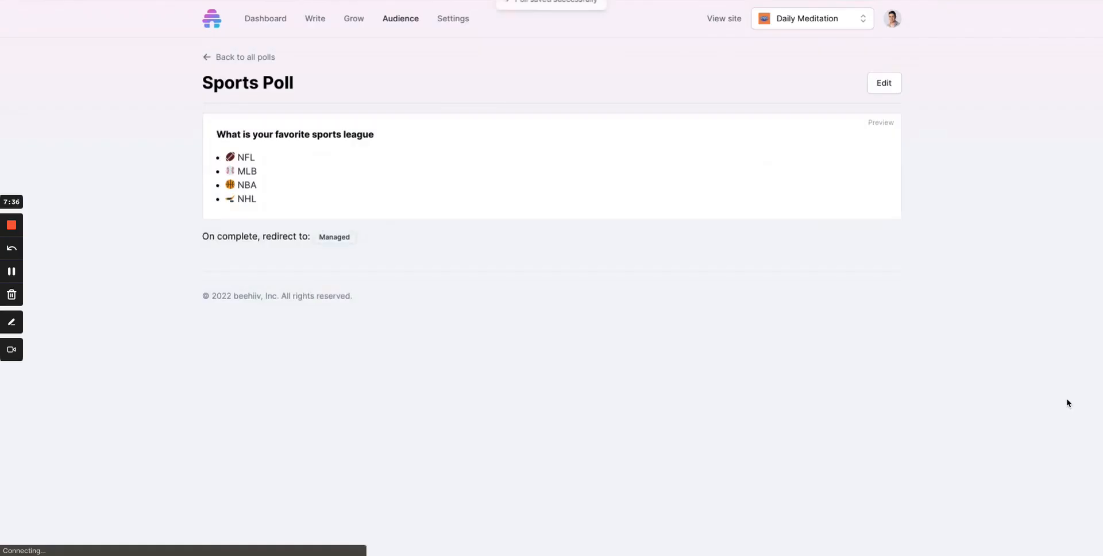
Open the list of all posts.
click(316, 19)
click(307, 75)
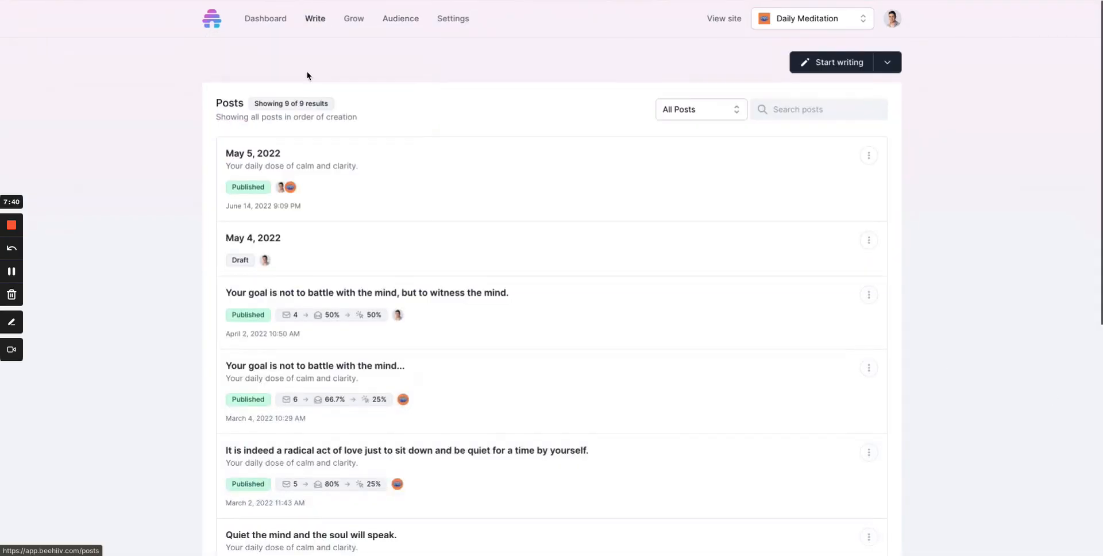